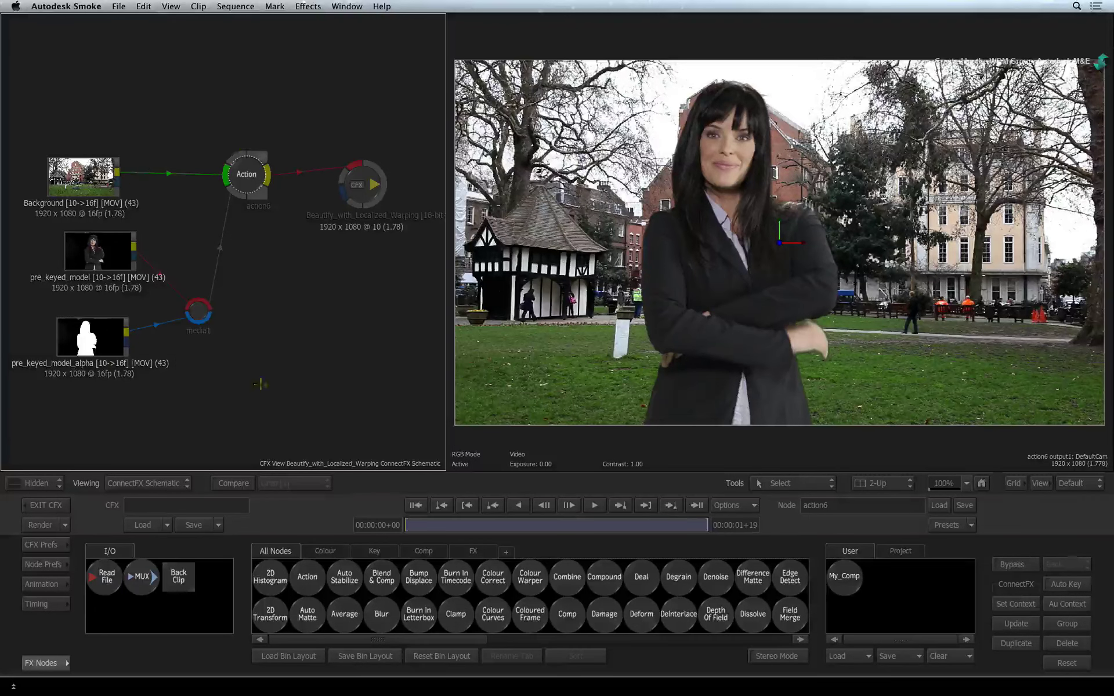
- Open the Action composite in dual-viewer layout and select the image1 model layer
{"action": "double_click", "coordinate": [248, 175]}
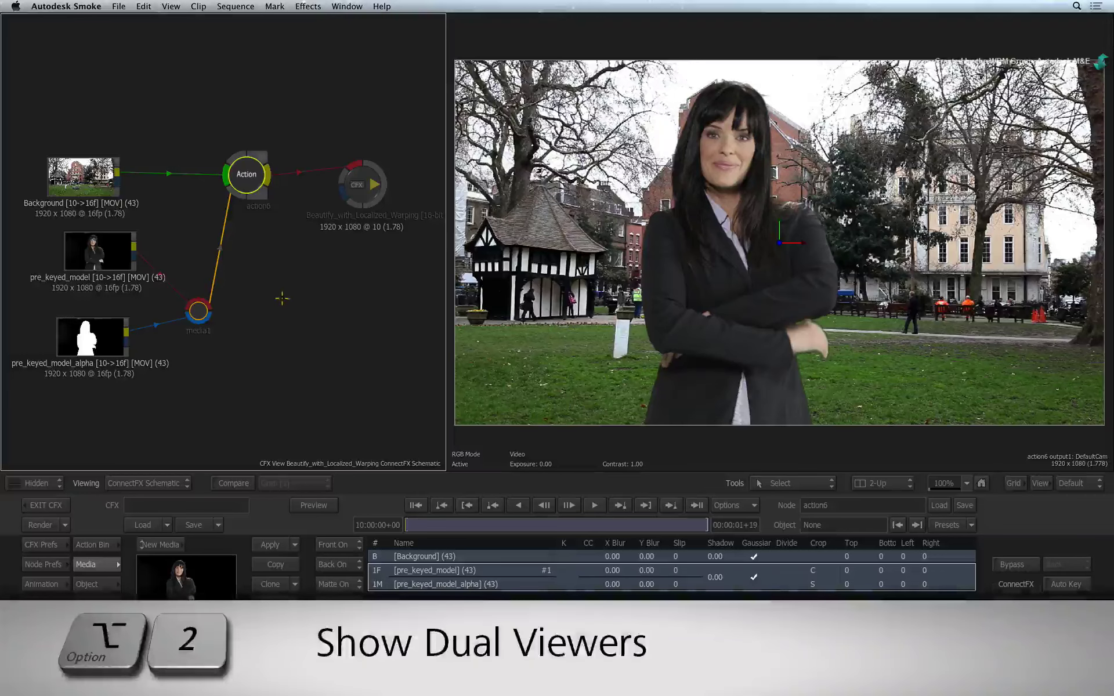
{"action": "key", "text": "alt+2"}
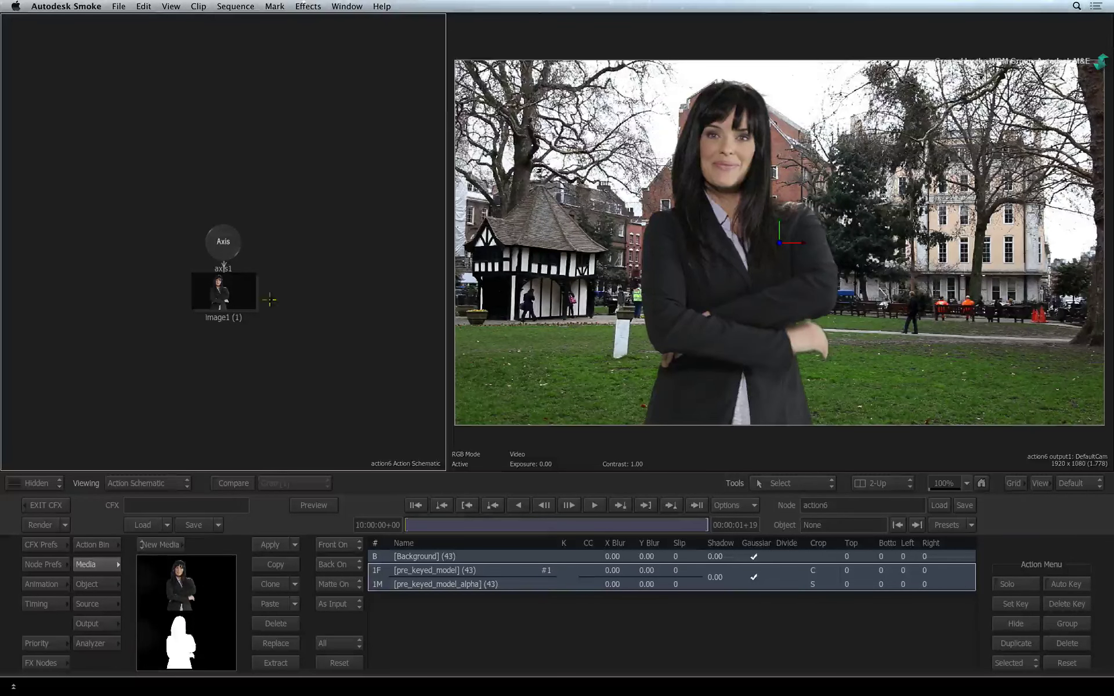
{"action": "left_click", "coordinate": [249, 297]}
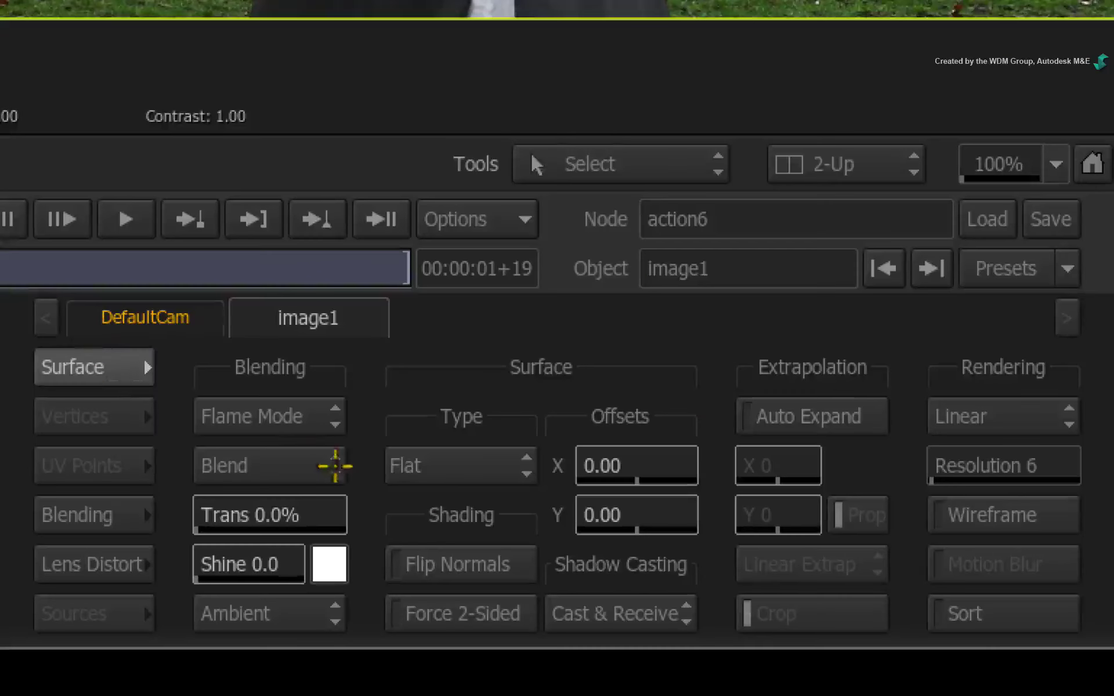
- Try Extended Bicubic and subdivide the image1 surface, then set its Surface Type back to Flat
{"action": "left_click", "coordinate": [727, 604]}
{"action": "left_click", "coordinate": [484, 384]}
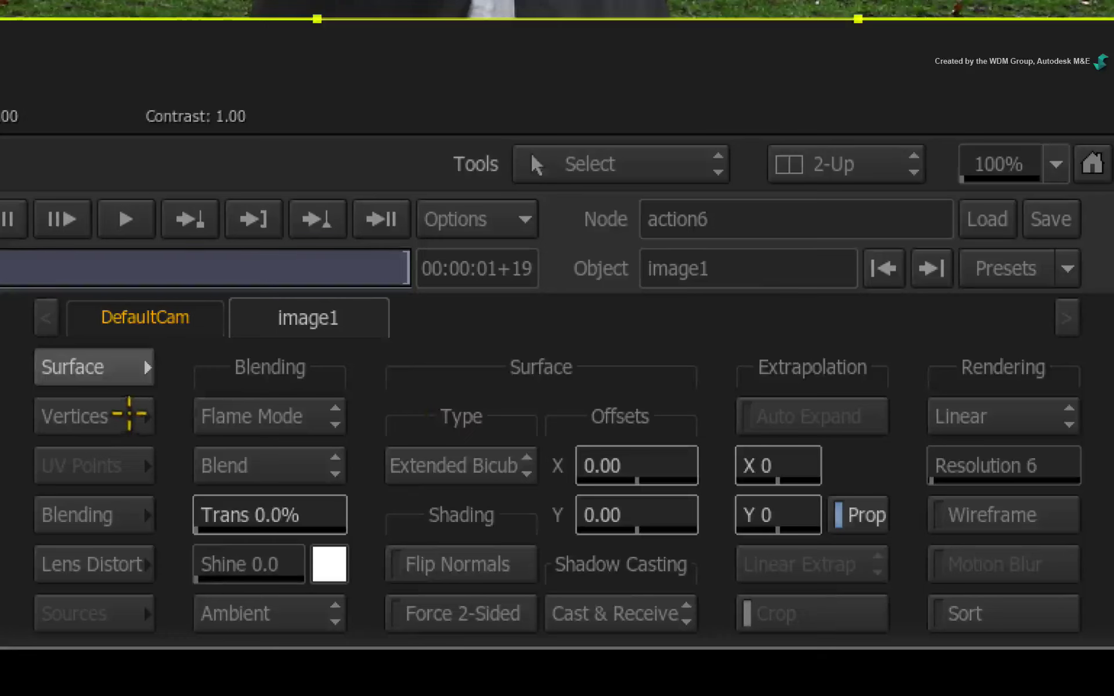
{"action": "left_click", "coordinate": [129, 416]}
{"action": "left_click", "coordinate": [460, 365]}
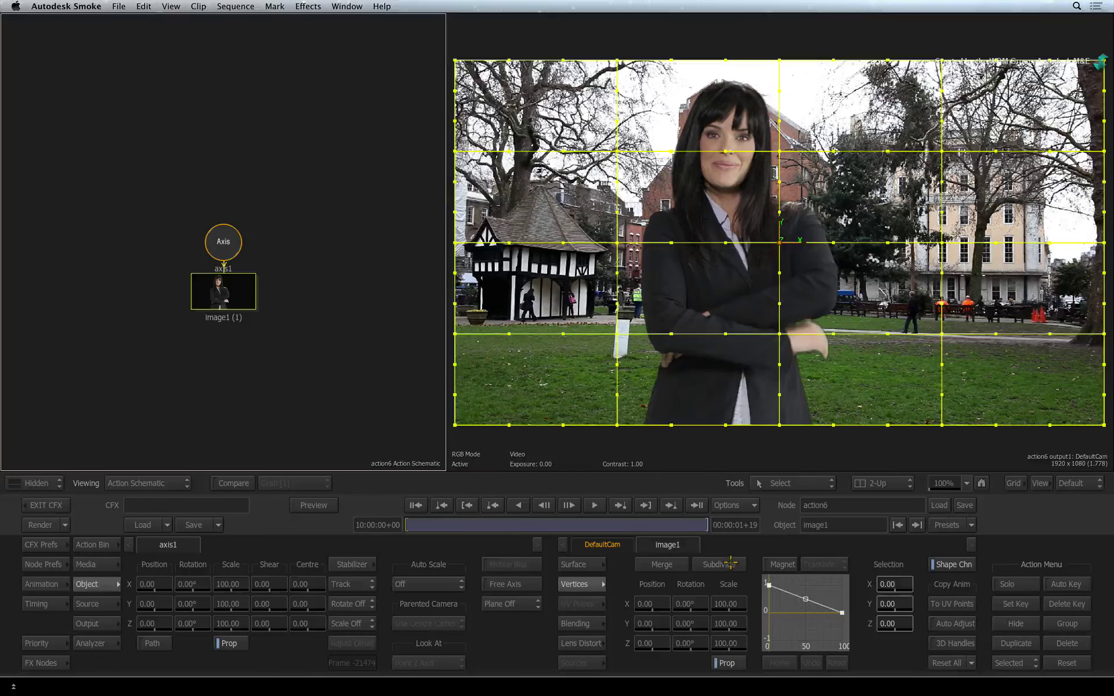
{"action": "left_click", "coordinate": [730, 563]}
{"action": "left_click", "coordinate": [729, 562]}
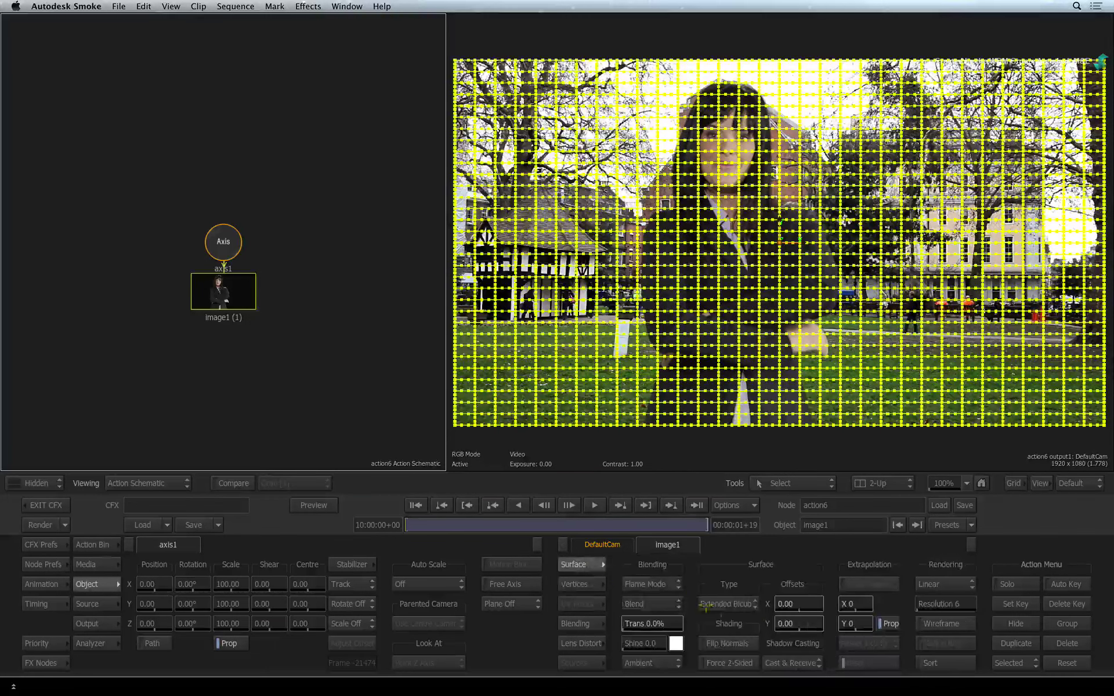
{"action": "left_click", "coordinate": [728, 604]}
{"action": "left_click", "coordinate": [726, 636]}
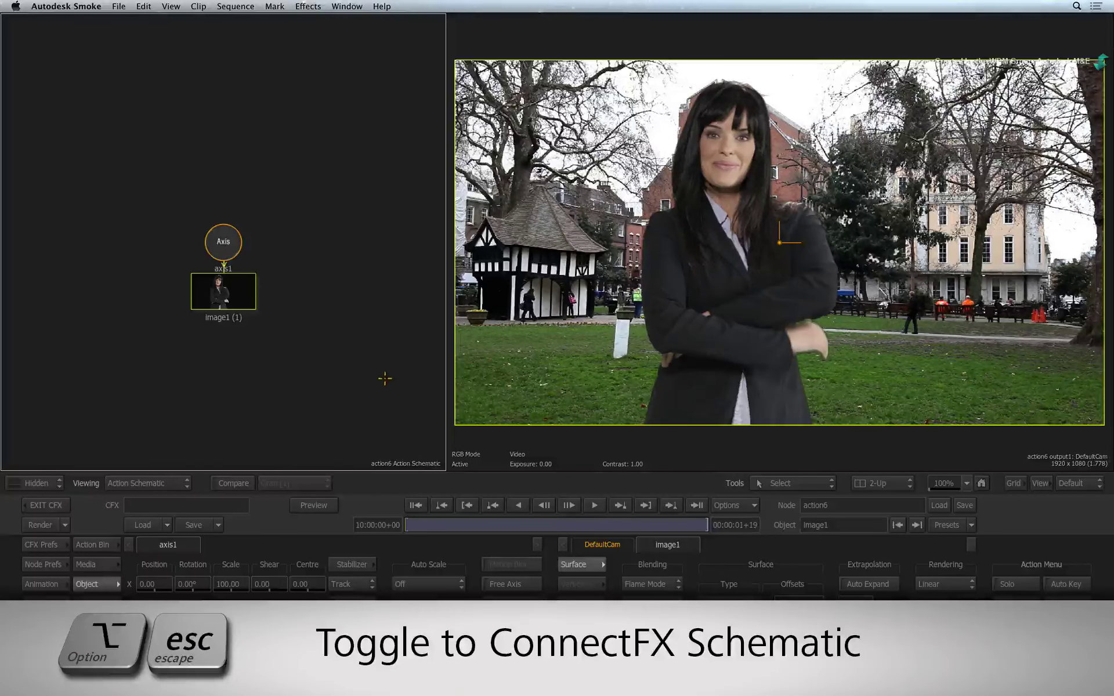
- Add a Coloured Frame node to the ConnectFX schematic from FX Nodes
{"action": "key", "text": "alt+Escape"}
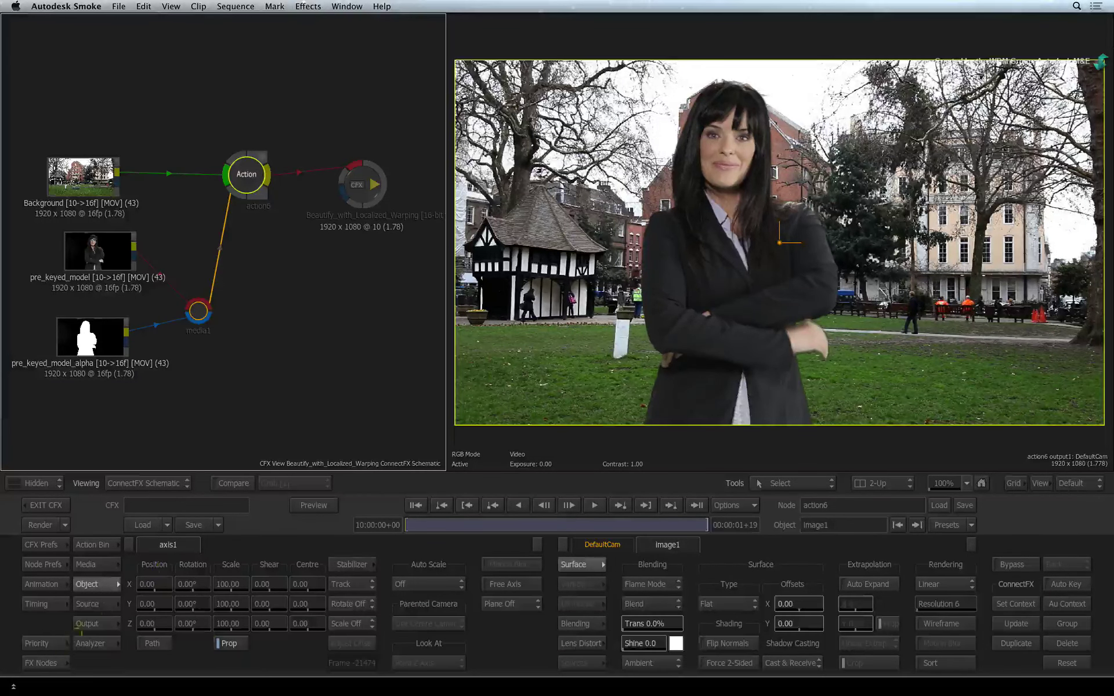
{"action": "left_click", "coordinate": [51, 662]}
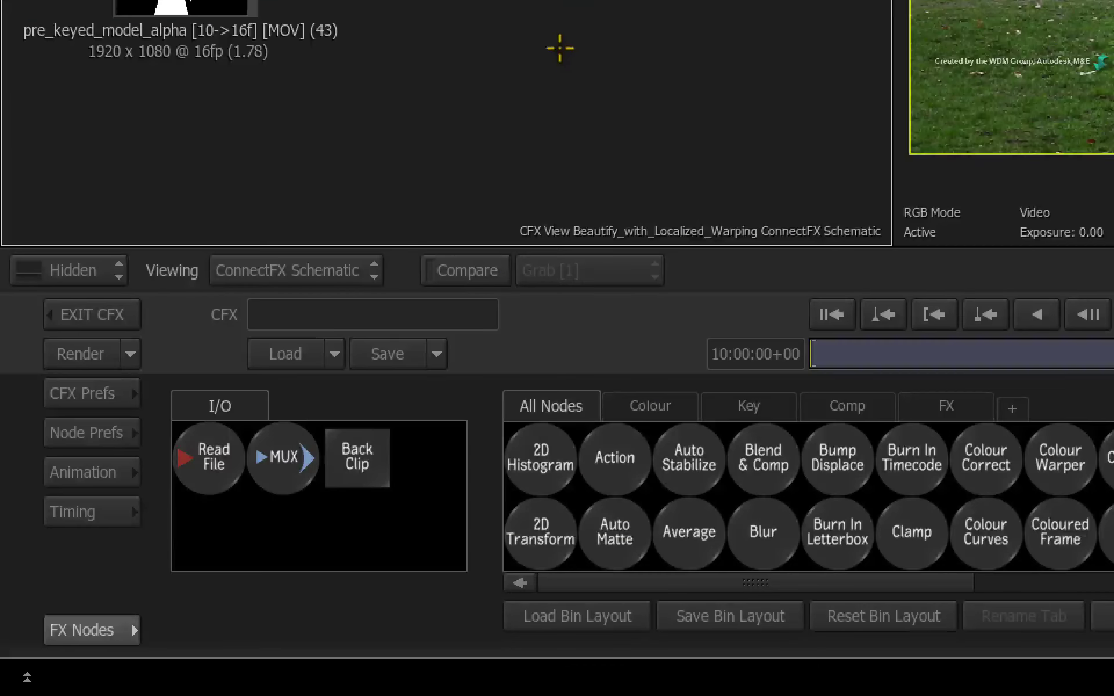
{"action": "left_click_drag", "start_coordinate": [1064, 497], "coordinate": [535, 0]}
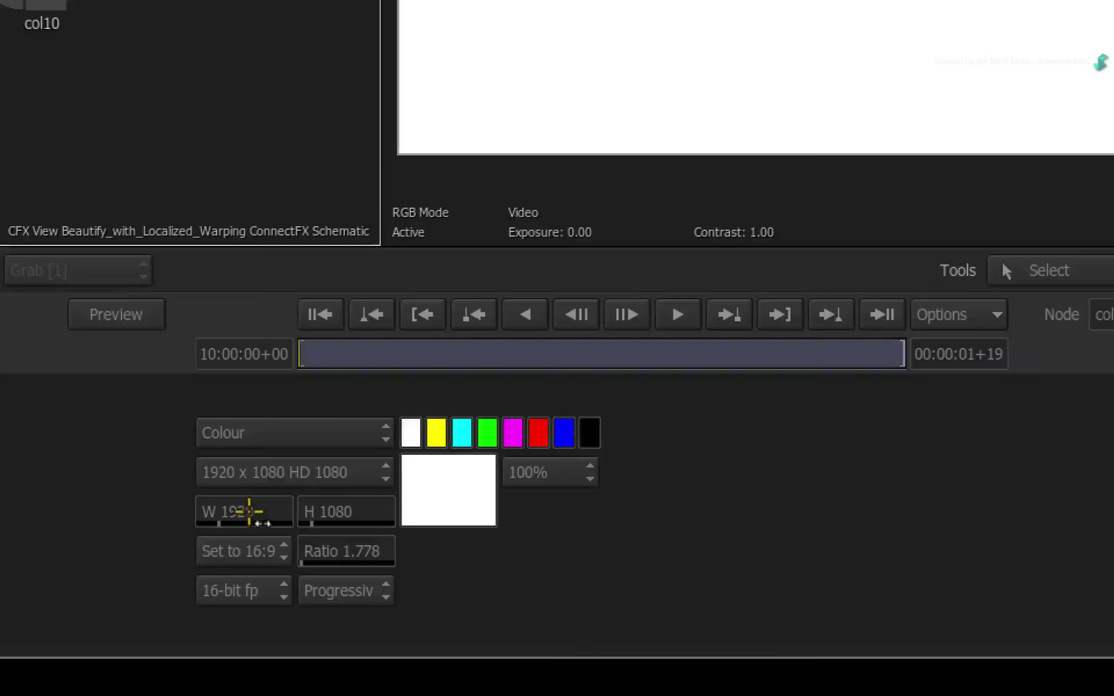
- Size the coloured frame 400 × 400 and set its ratio to w:h
{"action": "left_click", "coordinate": [380, 604]}
{"action": "type", "text": "00"}
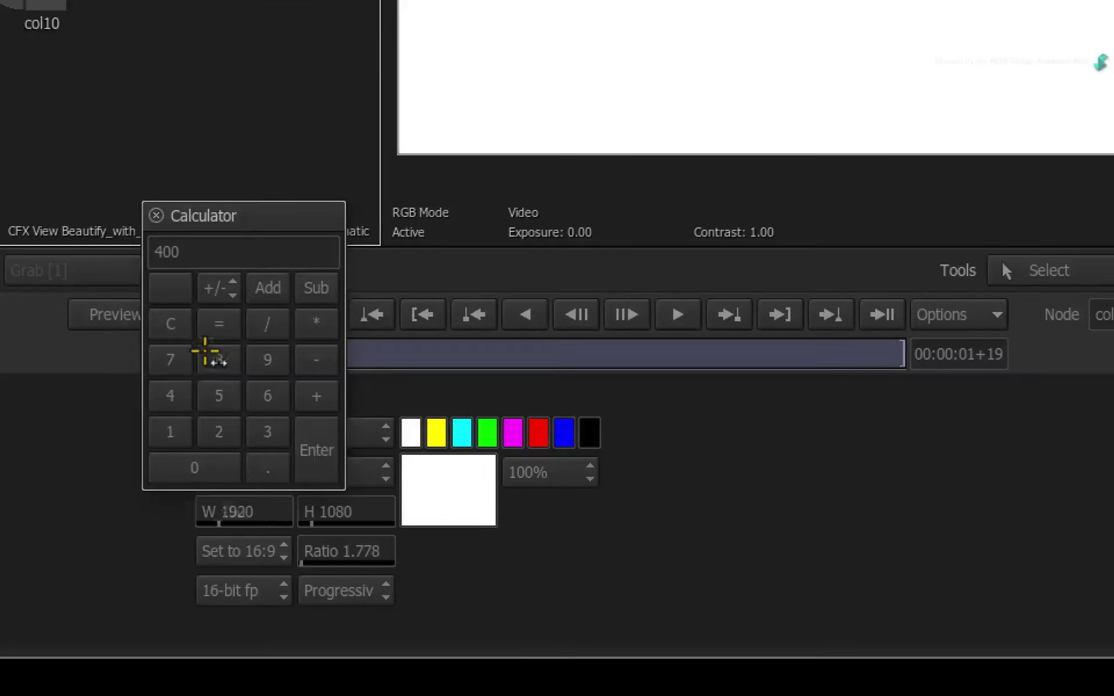
{"action": "key", "text": "Return"}
{"action": "left_click", "coordinate": [341, 501]}
{"action": "type", "text": "400"}
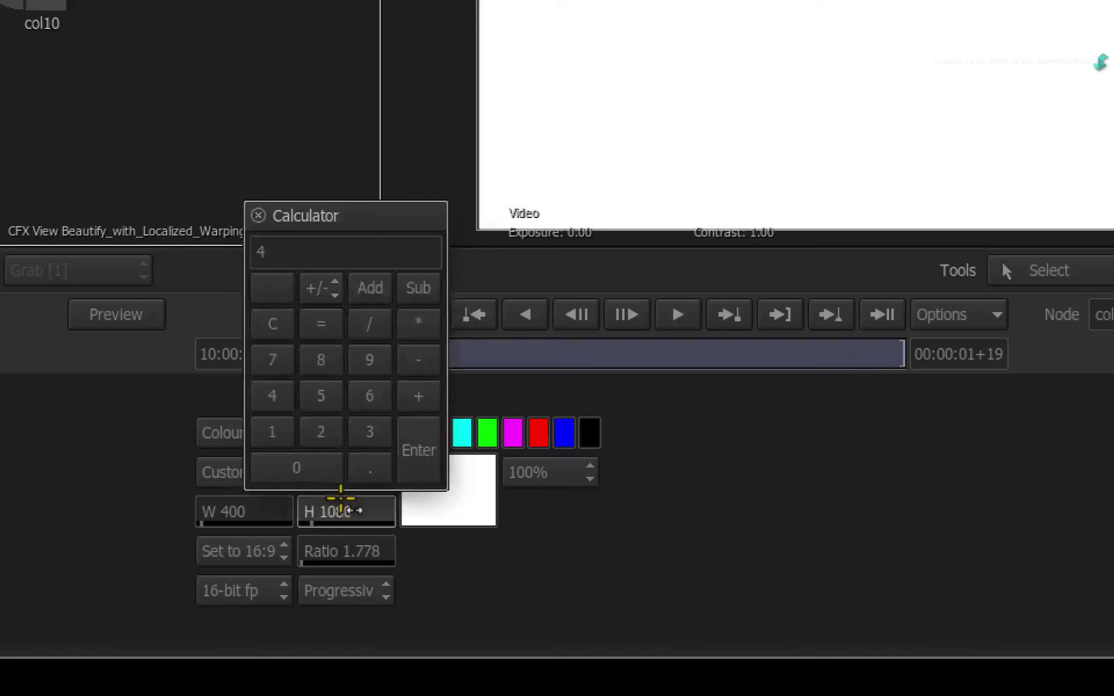
{"action": "key", "text": "Return"}
{"action": "left_click", "coordinate": [238, 551]}
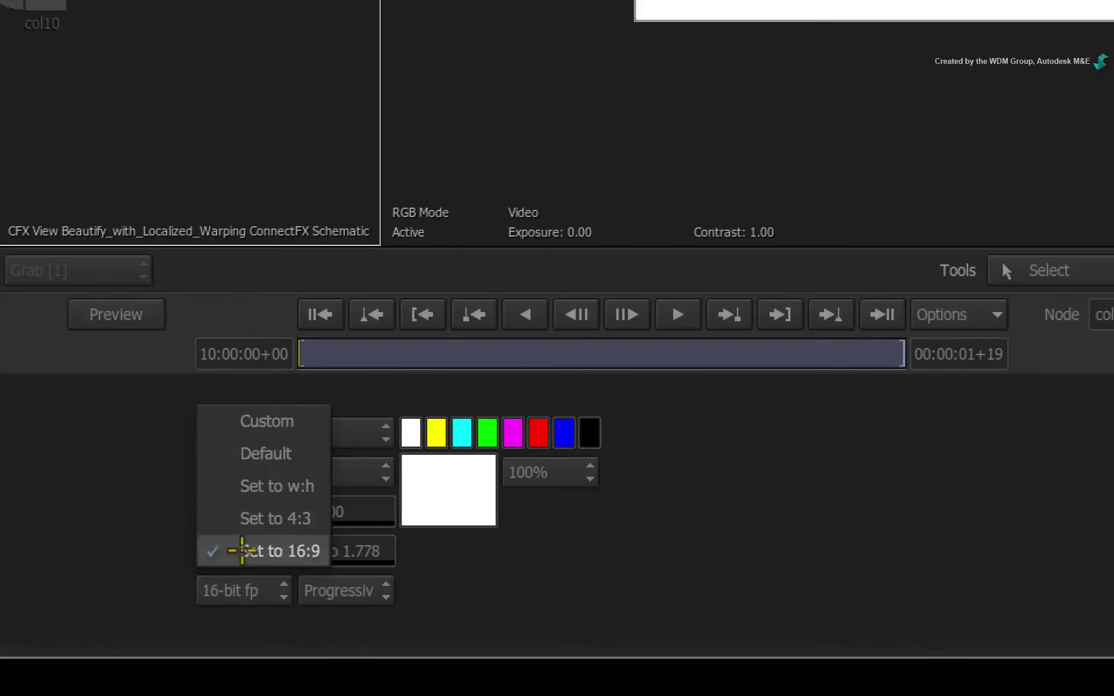
{"action": "left_click", "coordinate": [256, 487]}
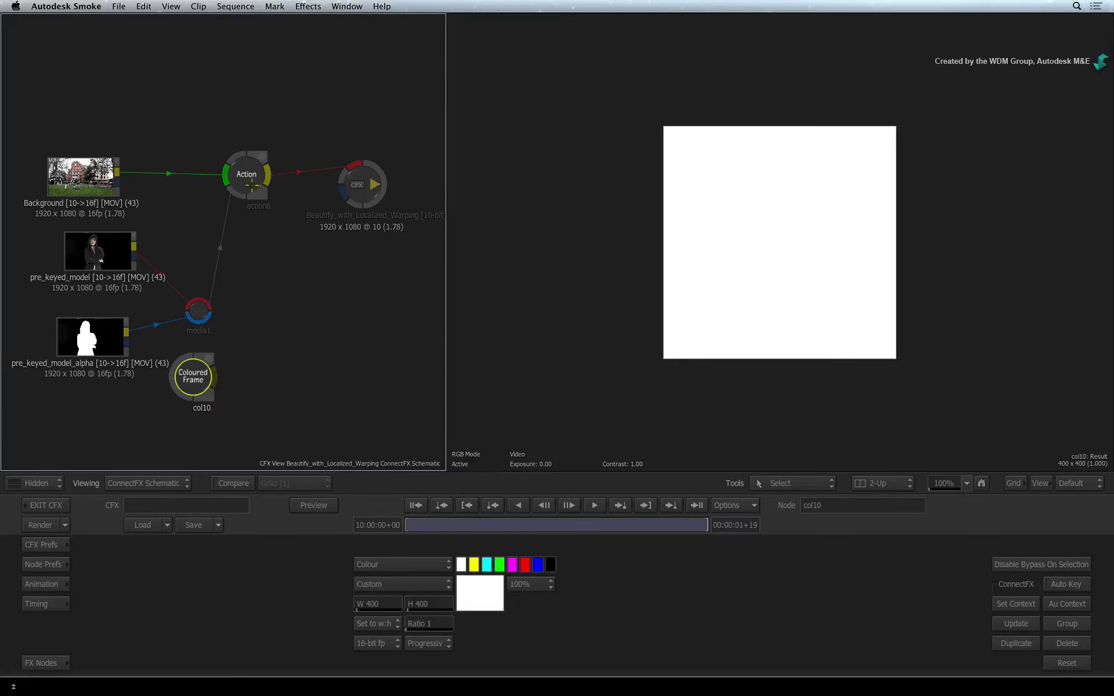
- Add a media2 input to the Action node and connect col10 into it
{"action": "left_click", "coordinate": [251, 185]}
{"action": "key", "text": "ctrl+n"}
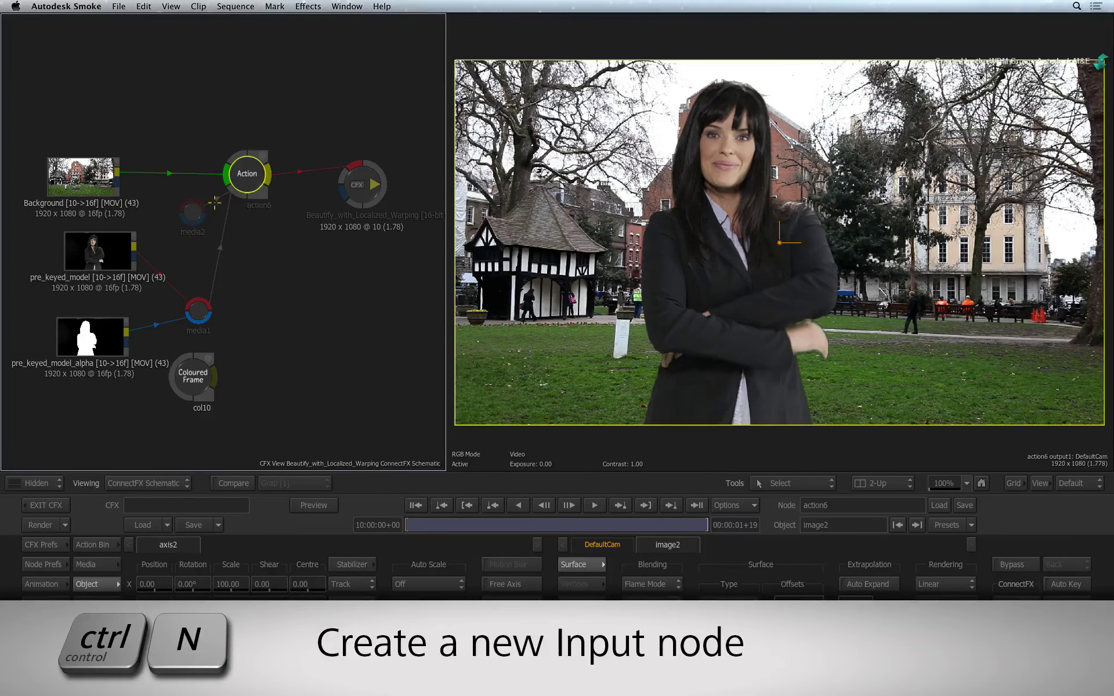
{"action": "left_click", "coordinate": [249, 378]}
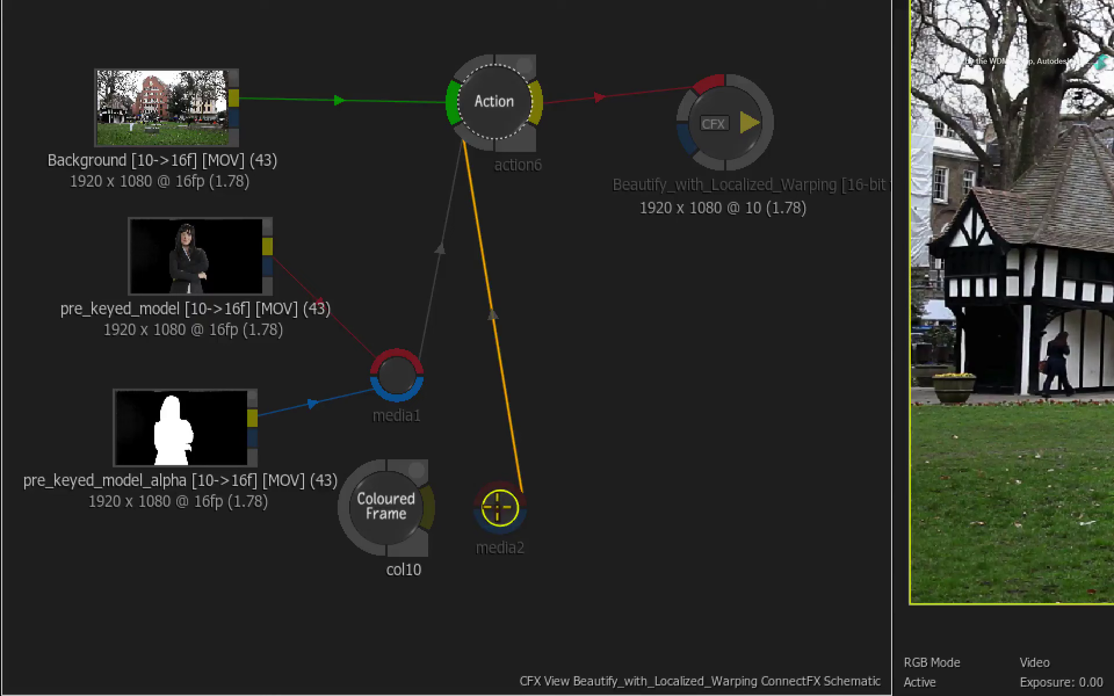
{"action": "mouse_move", "coordinate": [428, 506]}
{"action": "left_mouse_down"}
{"action": "mouse_move", "coordinate": [472, 491]}
{"action": "mouse_move", "coordinate": [499, 515]}
{"action": "left_mouse_up"}
{"action": "left_click_drag", "start_coordinate": [386, 507], "coordinate": [139, 595]}
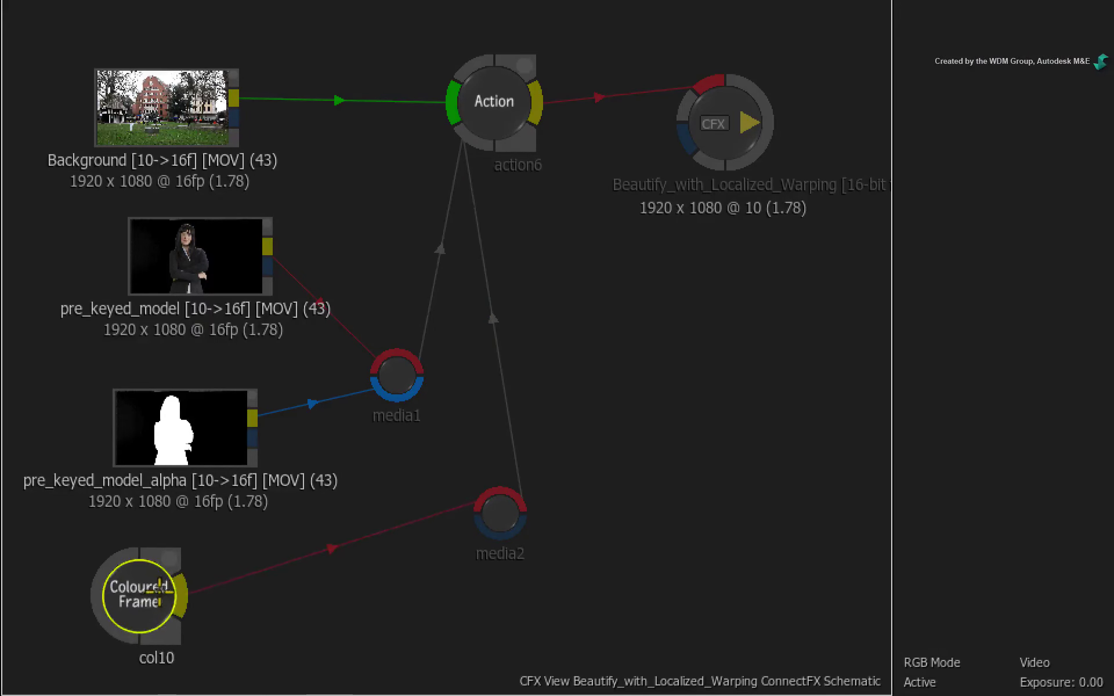
{"action": "left_click", "coordinate": [484, 524]}
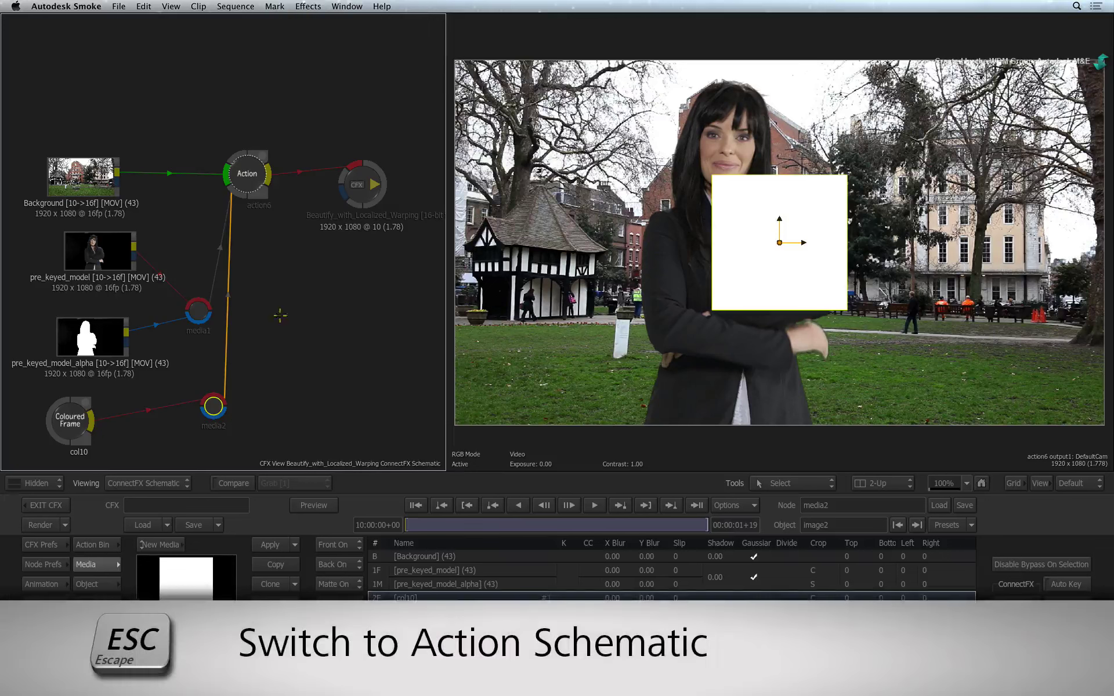
- Open the white image2 layer's settings in the Action schematic
{"action": "left_click", "coordinate": [248, 176]}
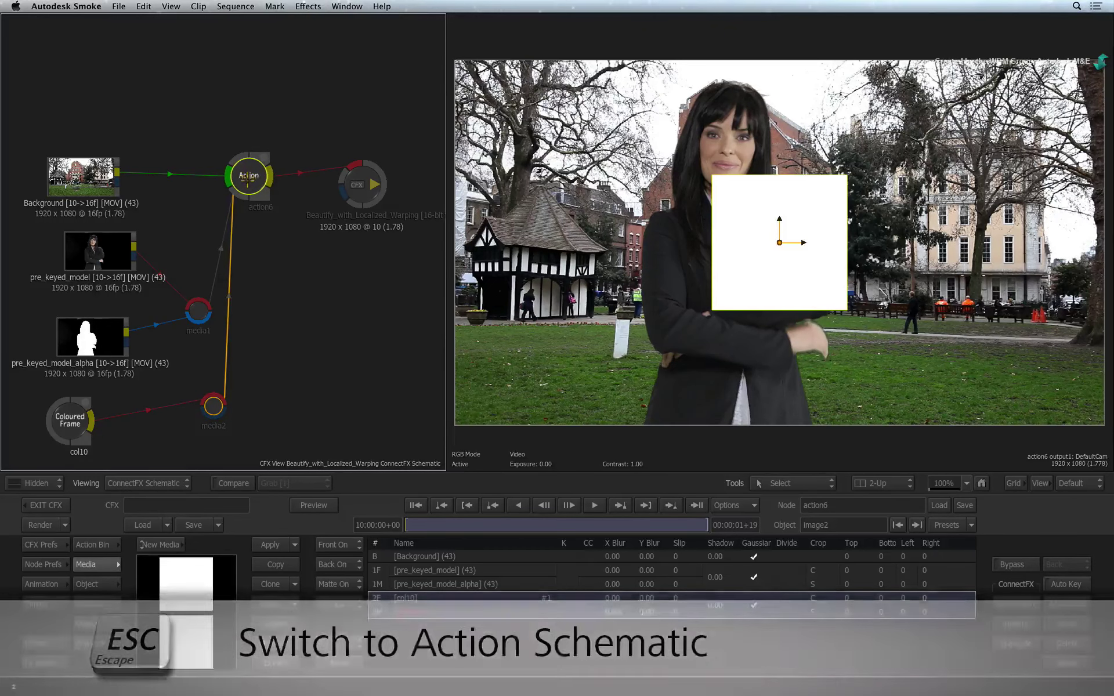
{"action": "key", "text": "Escape"}
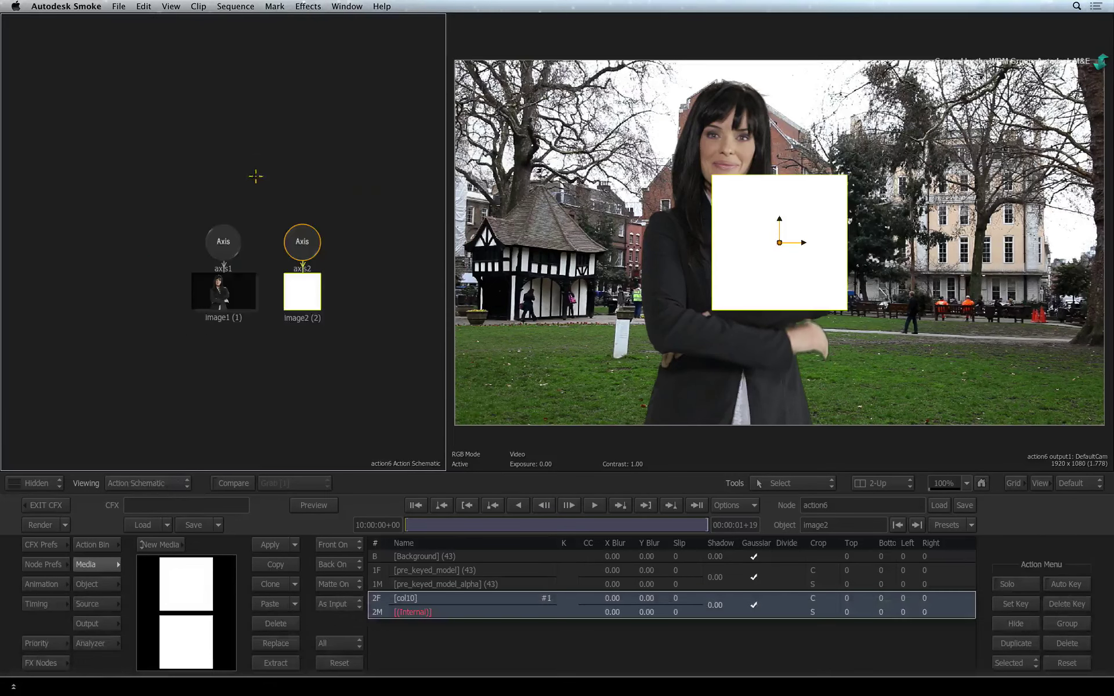
{"action": "double_click", "coordinate": [300, 289]}
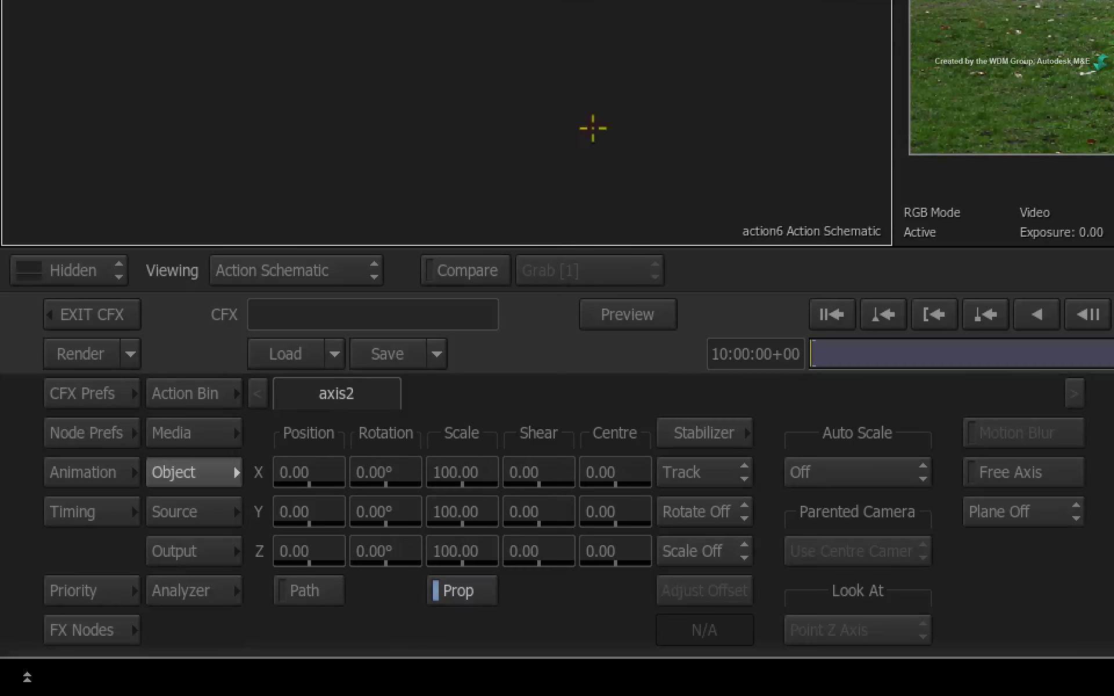
- Add diffuse1 under image2, textured with the 1F/1M pre_keyed_model media from the Action bin
{"action": "left_click", "coordinate": [99, 545]}
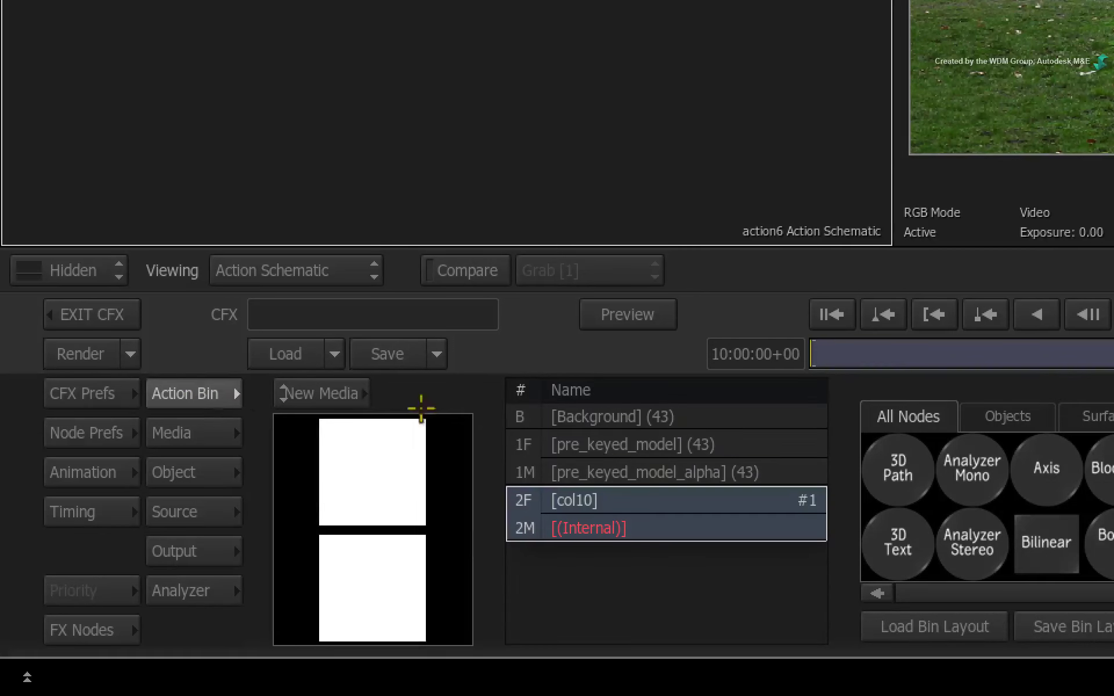
{"action": "left_click", "coordinate": [527, 455]}
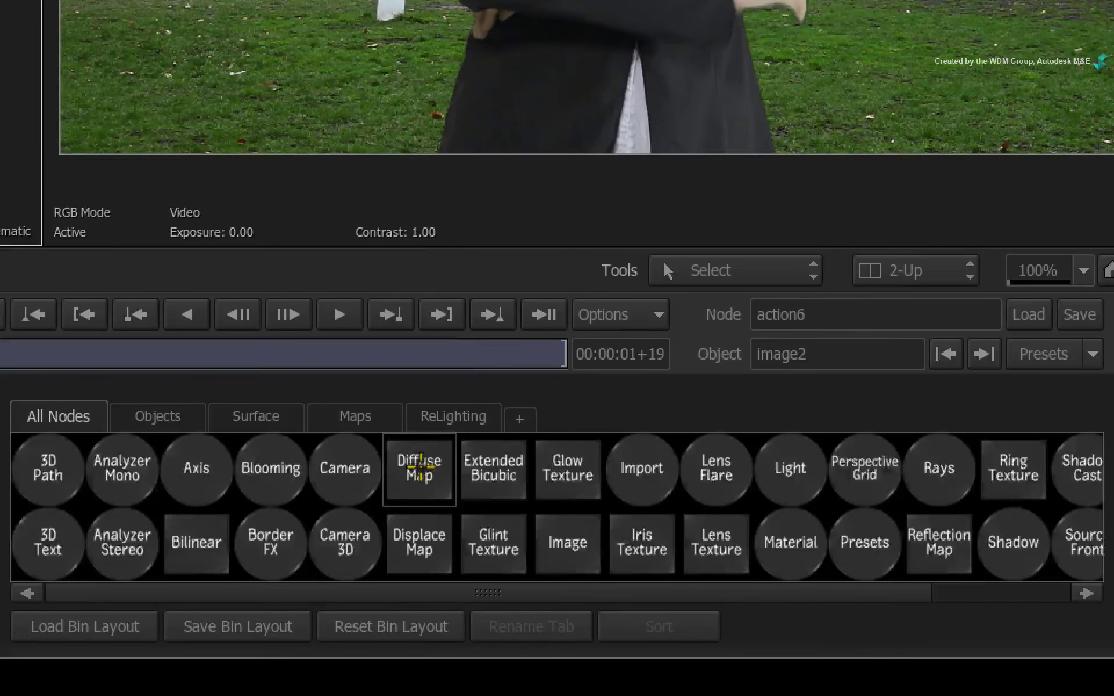
{"action": "left_click", "coordinate": [419, 468]}
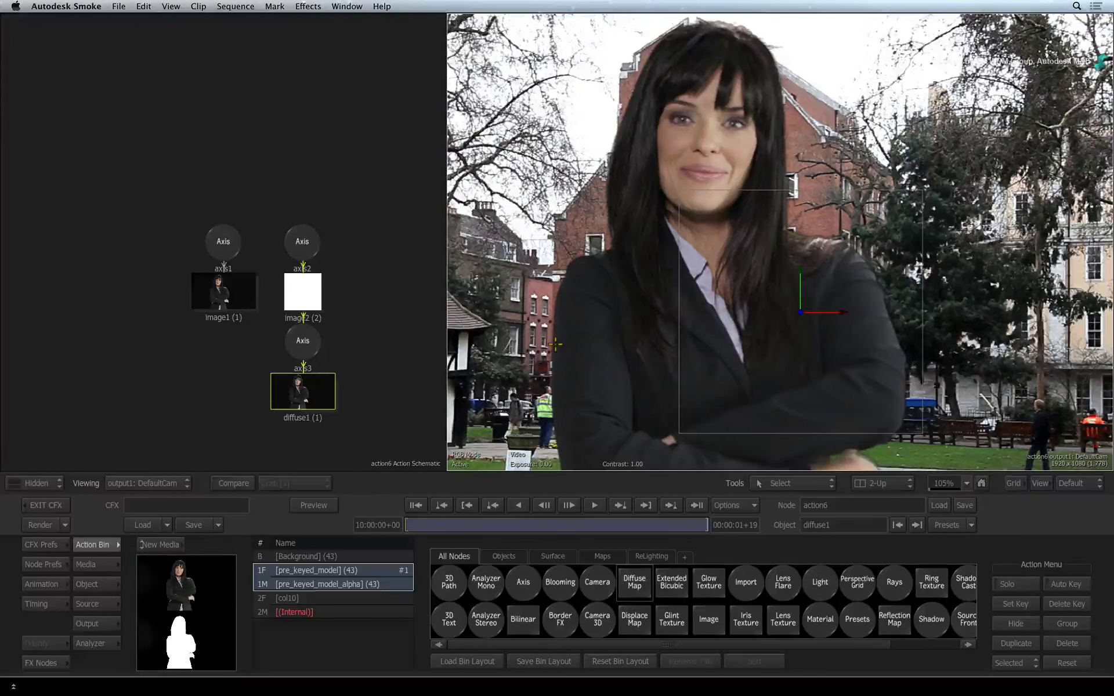
- Reposition the white square toward the top left using its axis
{"action": "left_click", "coordinate": [302, 241]}
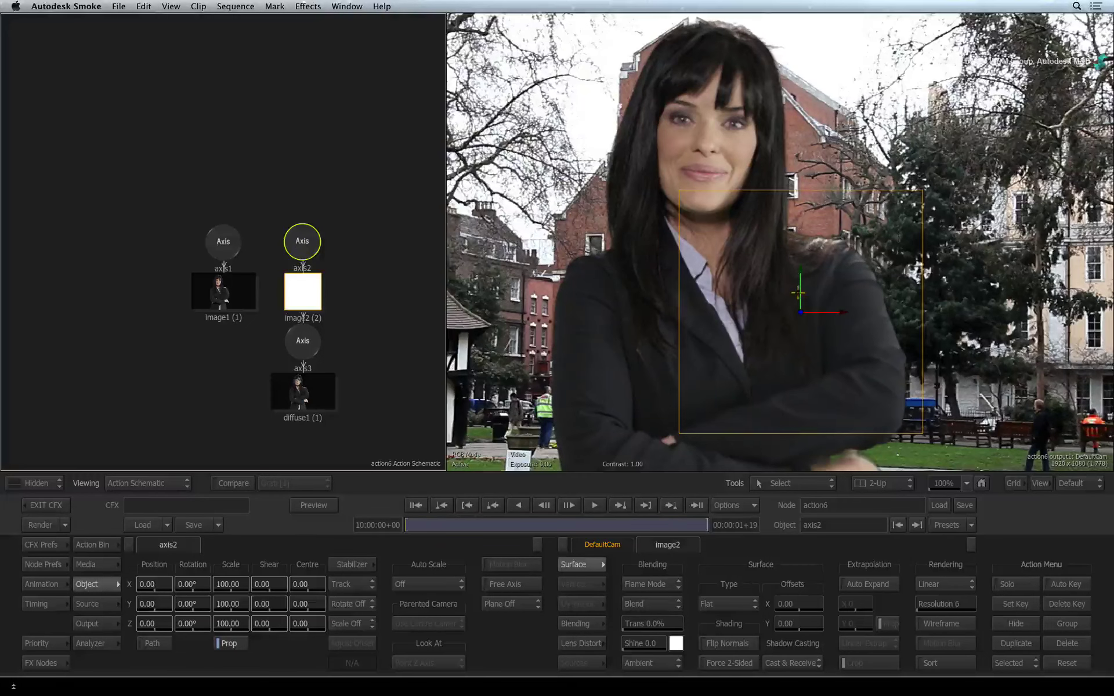
{"action": "left_click_drag", "start_coordinate": [796, 293], "coordinate": [657, 277]}
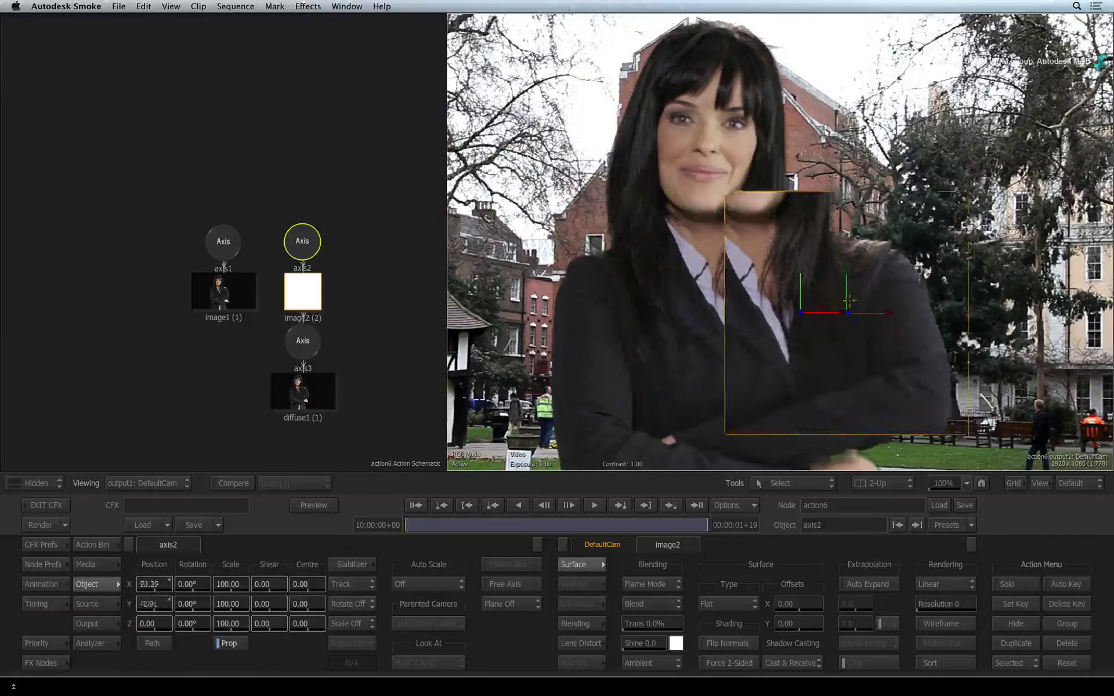
{"action": "left_click_drag", "start_coordinate": [848, 301], "coordinate": [710, 120]}
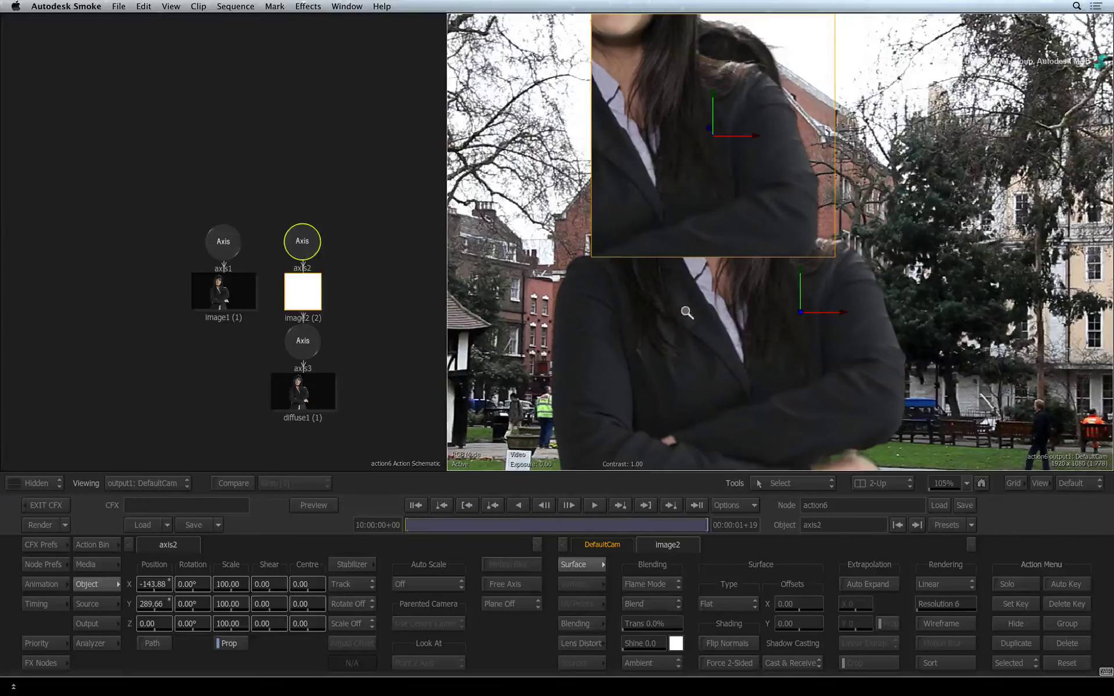
{"action": "left_click_drag", "start_coordinate": [687, 312], "coordinate": [688, 336]}
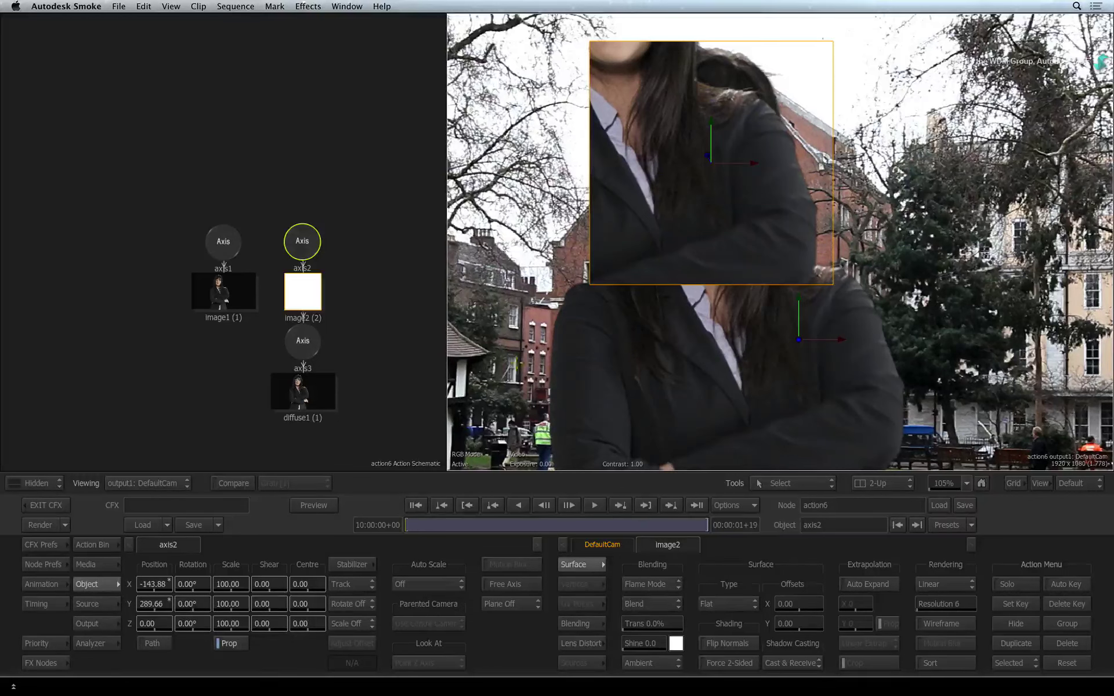
- Test-shift axis3's diffuse texture, undo it, and show axis2's position (X -143.88, Y 289.66)
{"action": "left_click", "coordinate": [303, 342]}
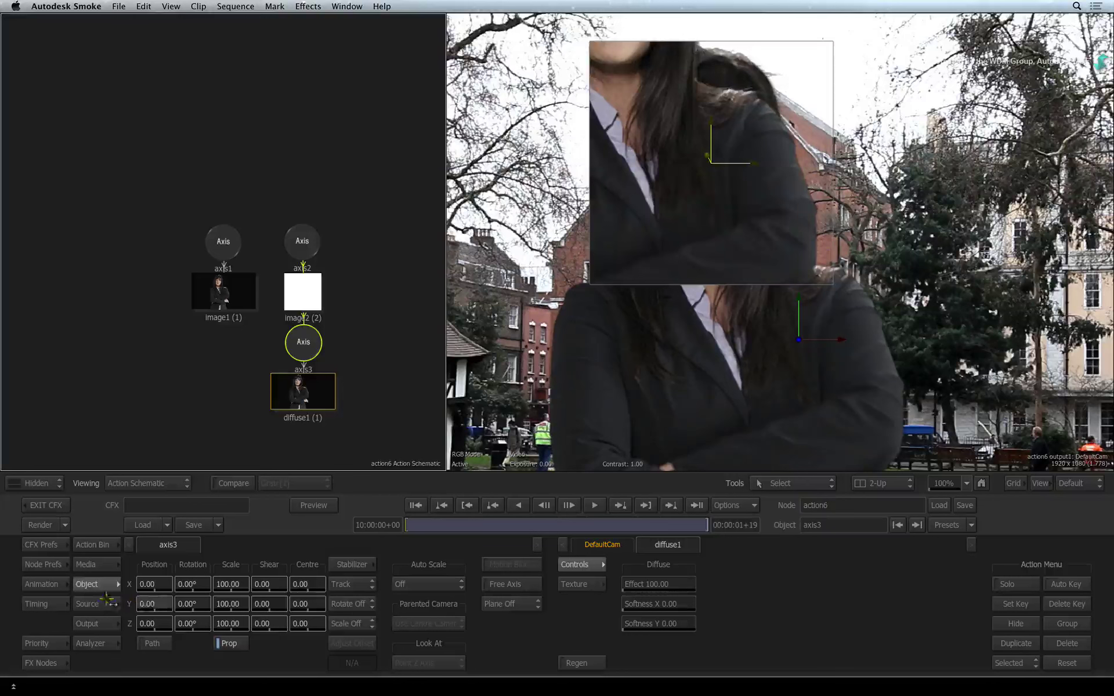
{"action": "left_click_drag", "start_coordinate": [148, 603], "coordinate": [162, 603]}
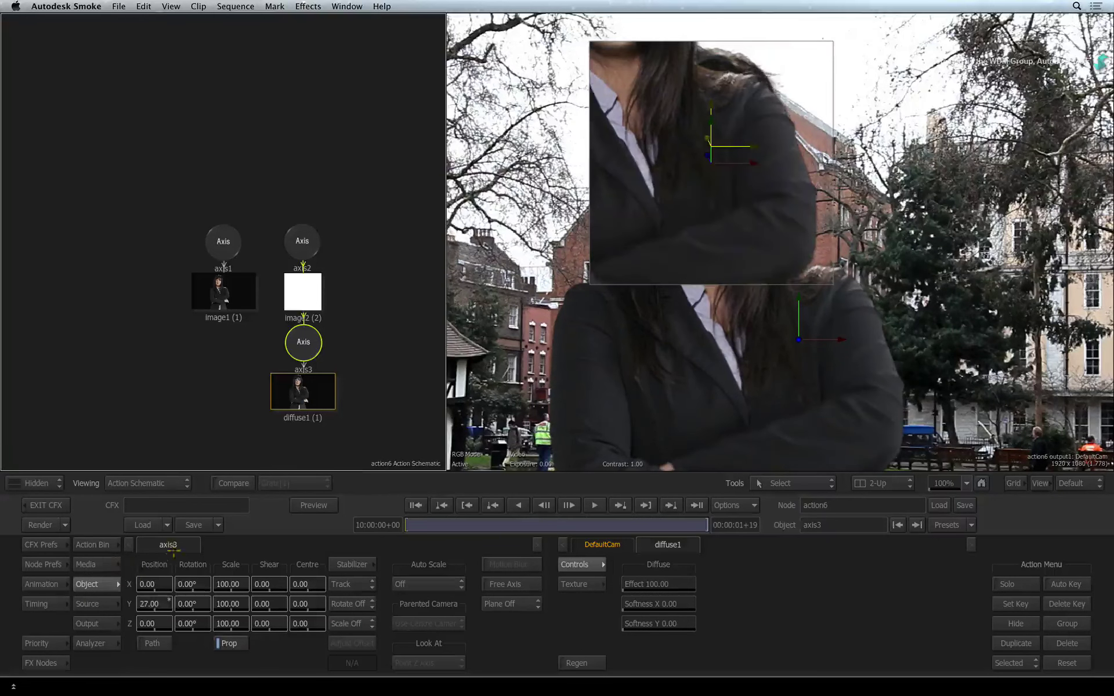
{"action": "key", "text": "ctrl+z"}
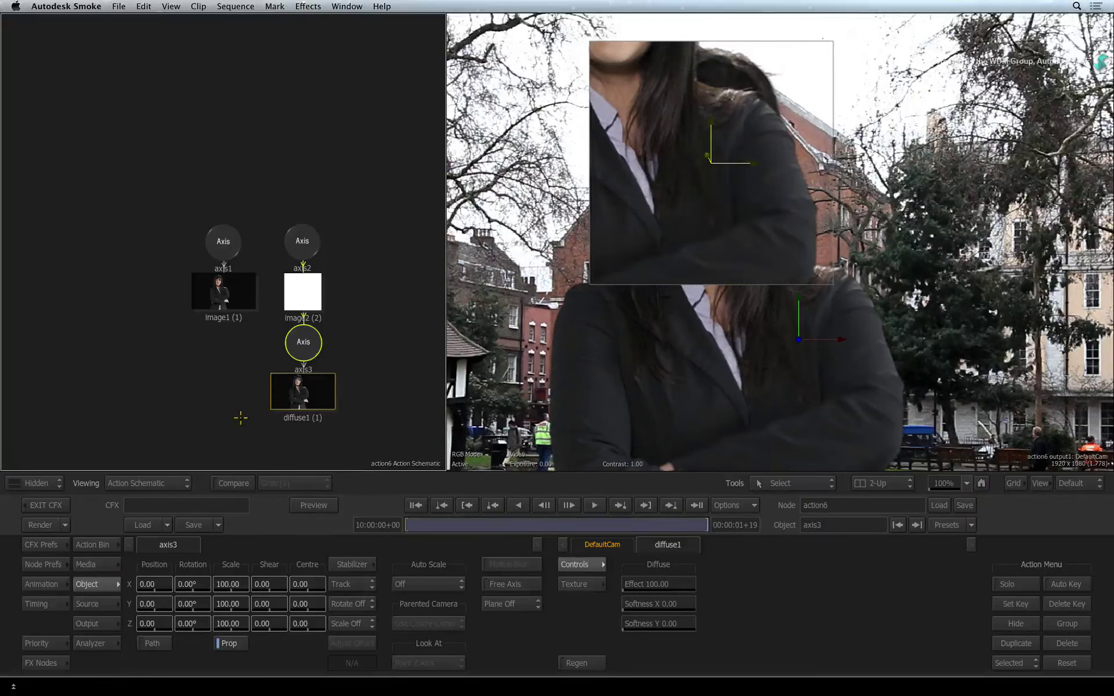
{"action": "left_click", "coordinate": [307, 244]}
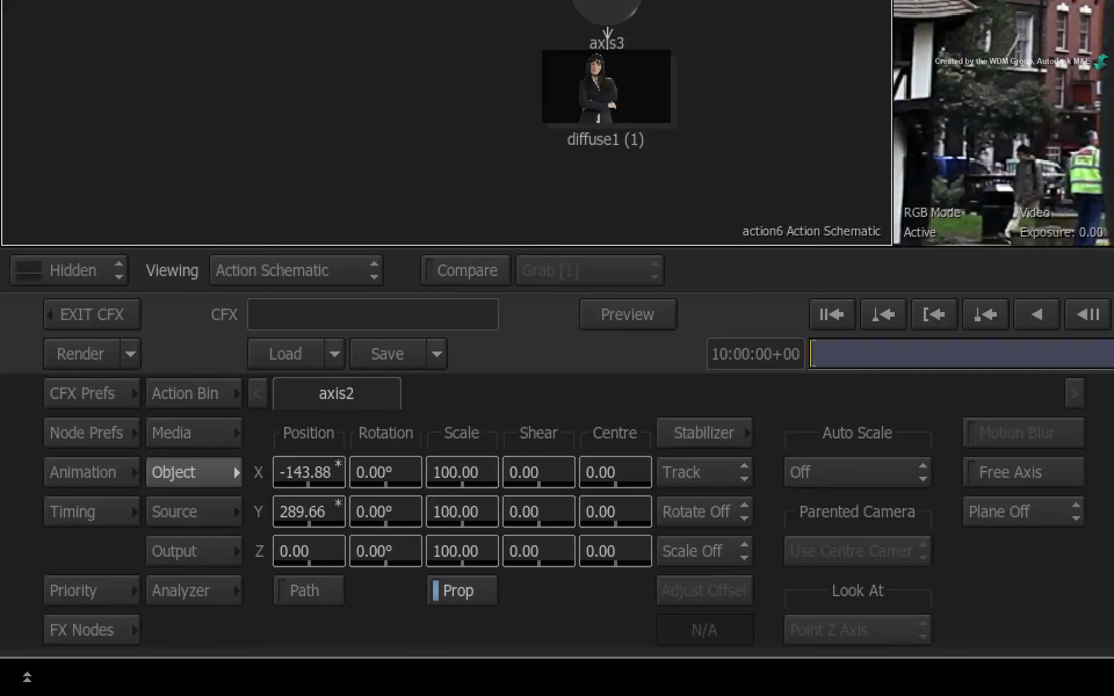
- Link axis3's Position X to axis2's copied X channel (-143.88)
{"action": "right_click", "coordinate": [302, 471]}
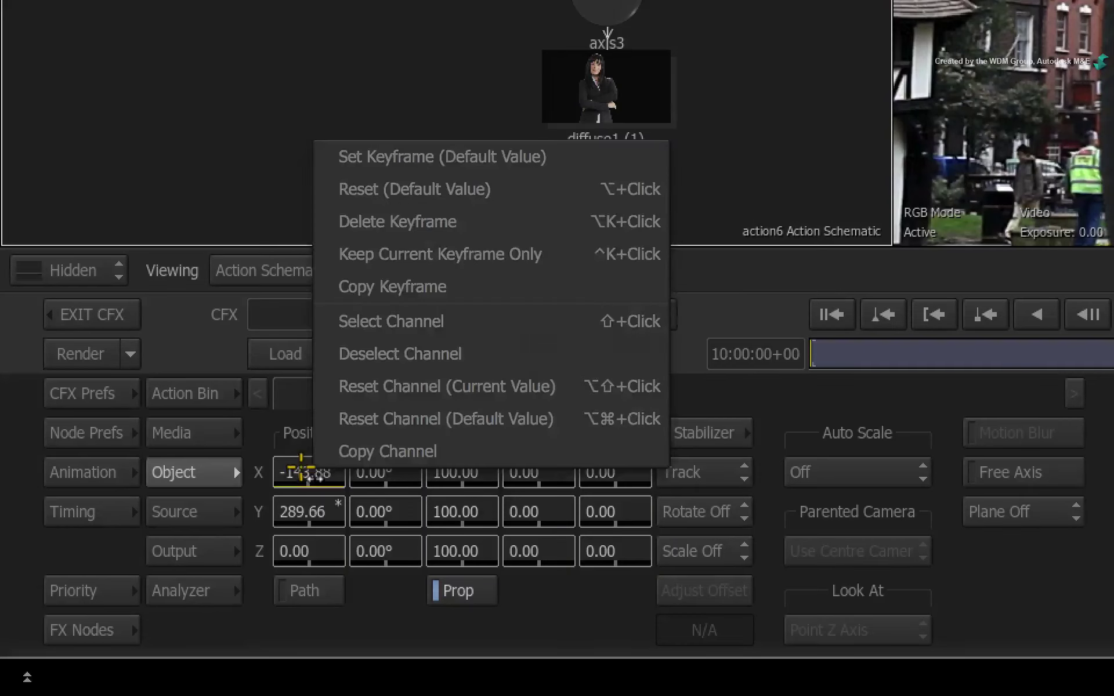
{"action": "left_click", "coordinate": [348, 452]}
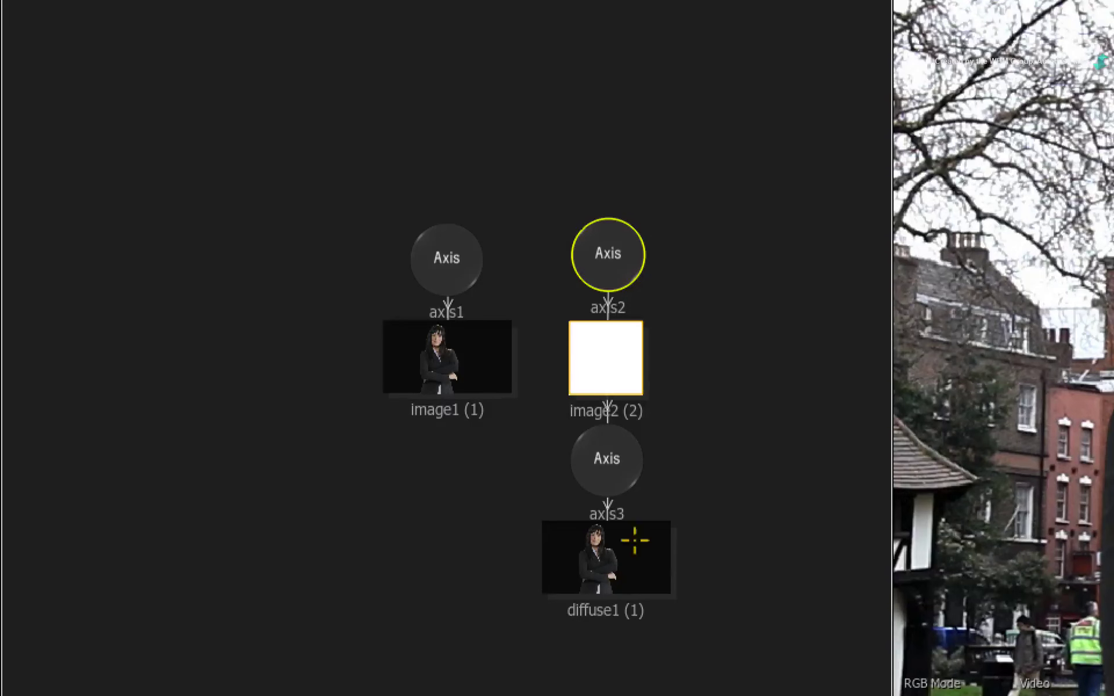
{"action": "left_click", "coordinate": [606, 471]}
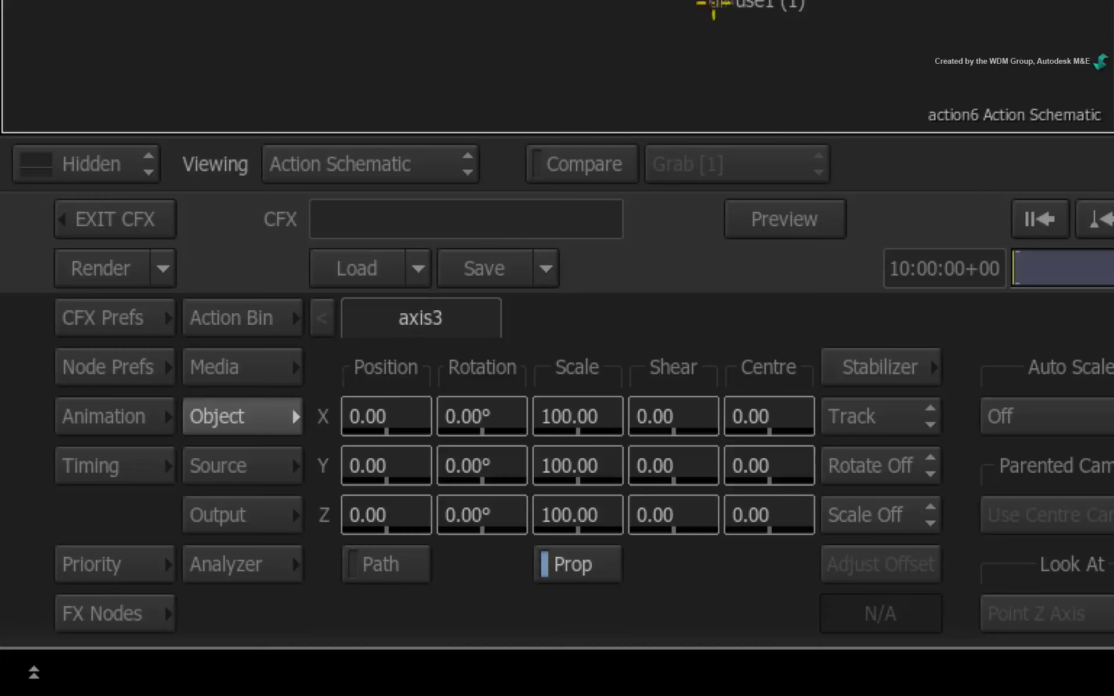
{"action": "right_click", "coordinate": [379, 413]}
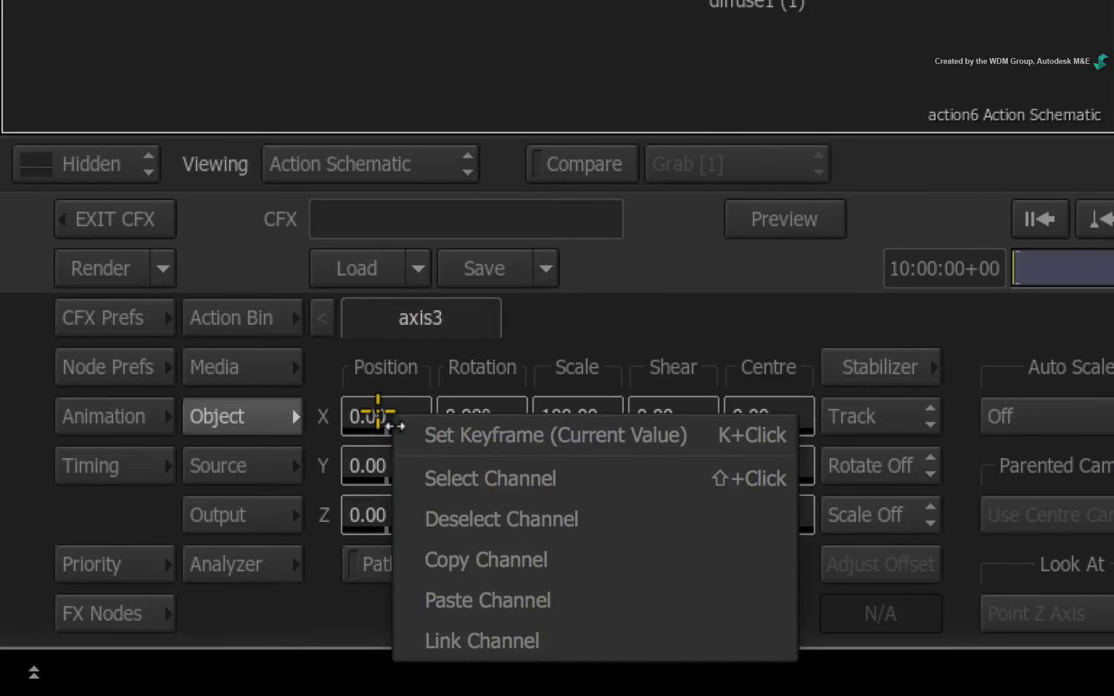
{"action": "left_click", "coordinate": [585, 633]}
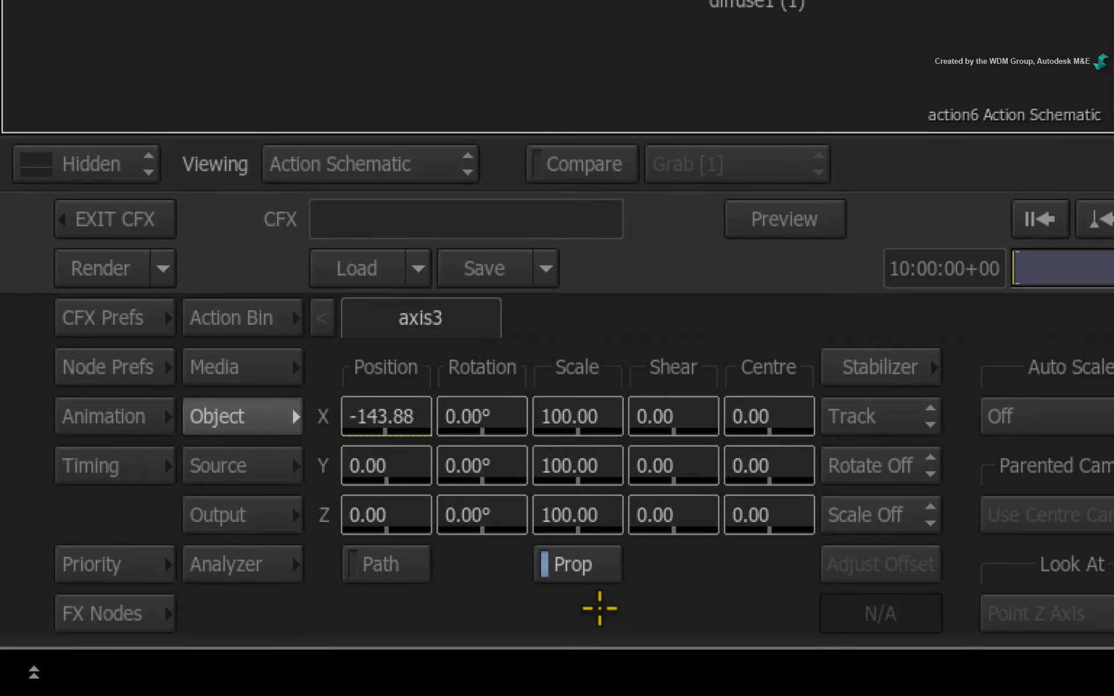
- Link axis3's Position Y to axis2's copied Y channel (289.66)
{"action": "key", "text": "grave"}
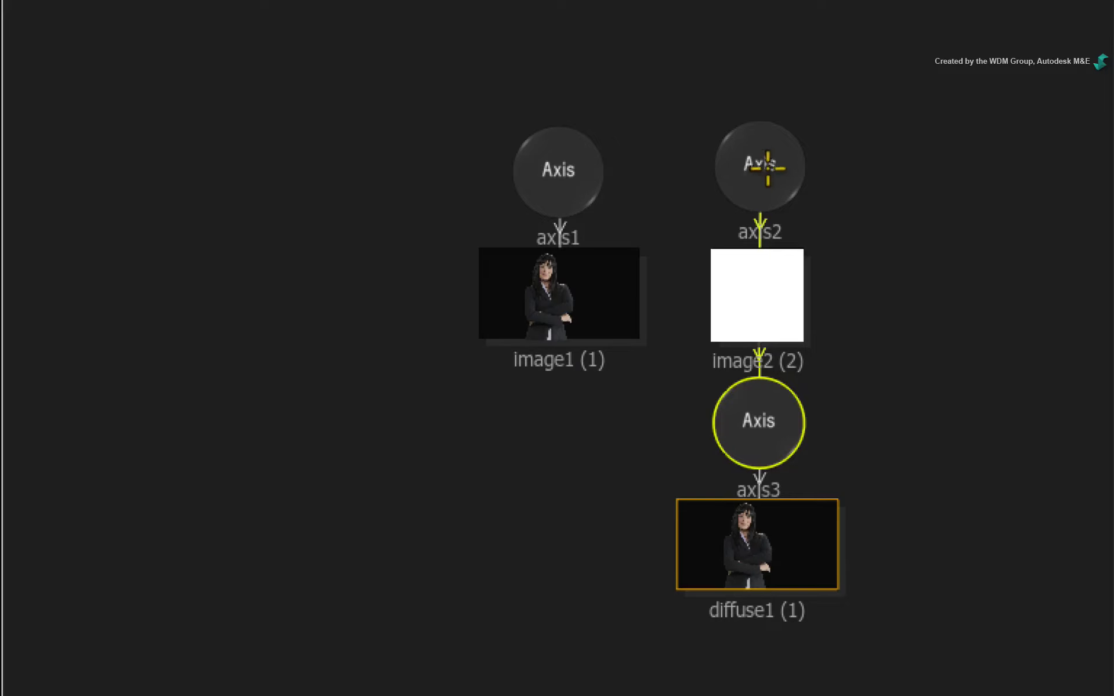
{"action": "left_click", "coordinate": [753, 174]}
{"action": "key", "text": "grave"}
{"action": "right_click", "coordinate": [370, 462]}
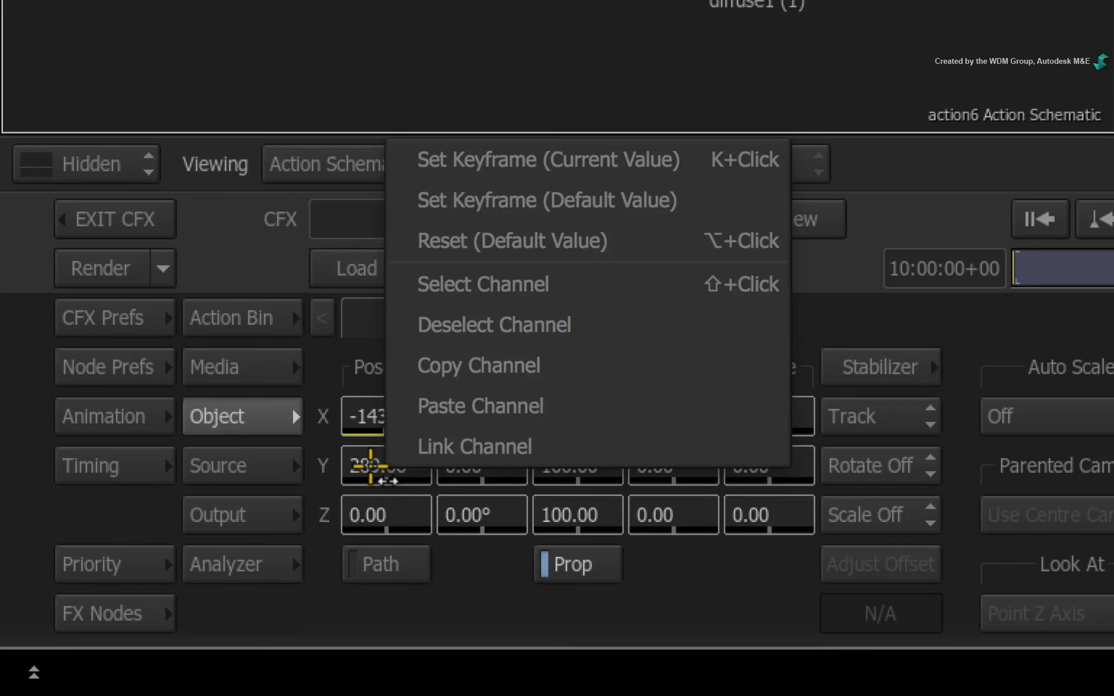
{"action": "left_click", "coordinate": [569, 366]}
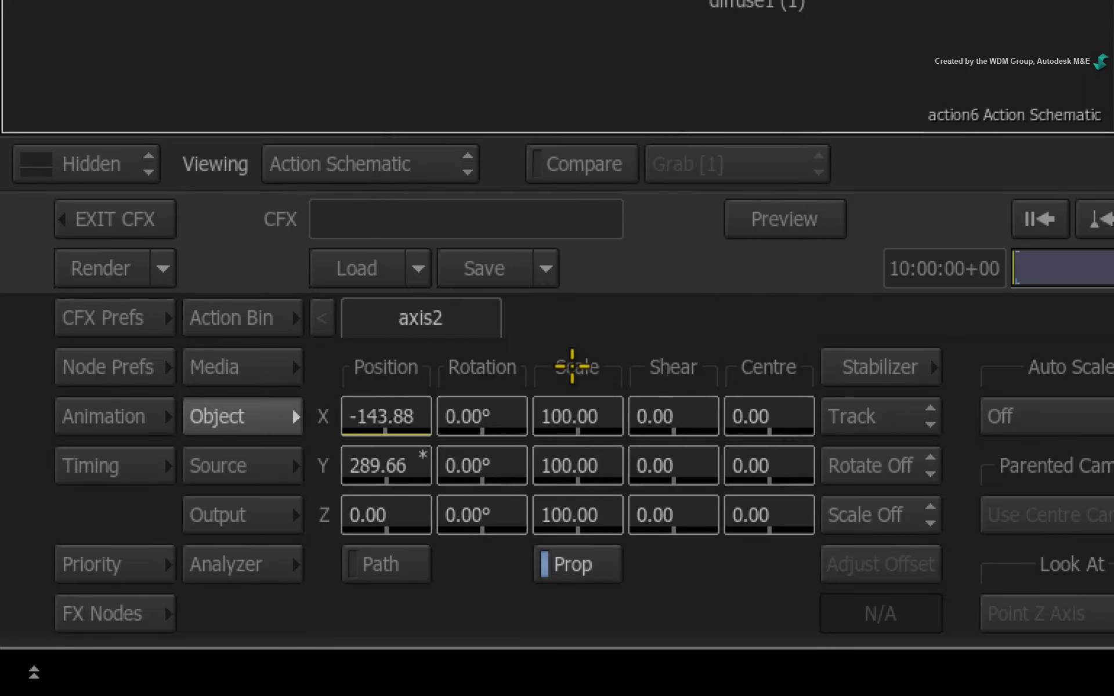
{"action": "key", "text": "grave"}
{"action": "left_click", "coordinate": [756, 394]}
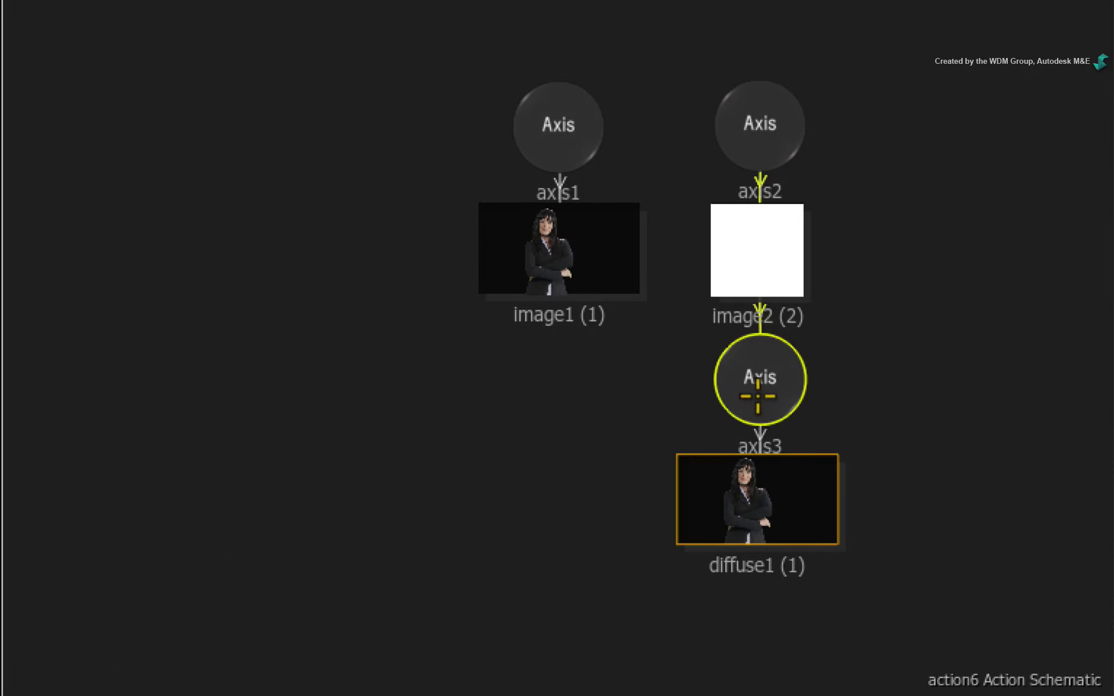
{"action": "key", "text": "grave"}
{"action": "right_click", "coordinate": [386, 464]}
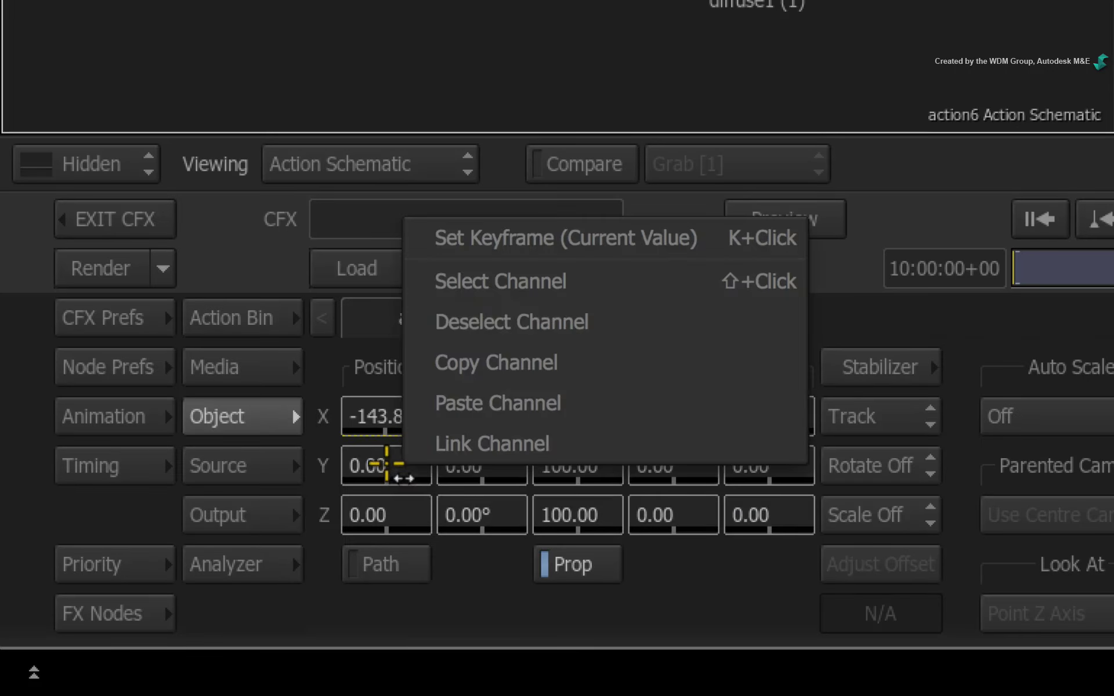
{"action": "left_click", "coordinate": [572, 443]}
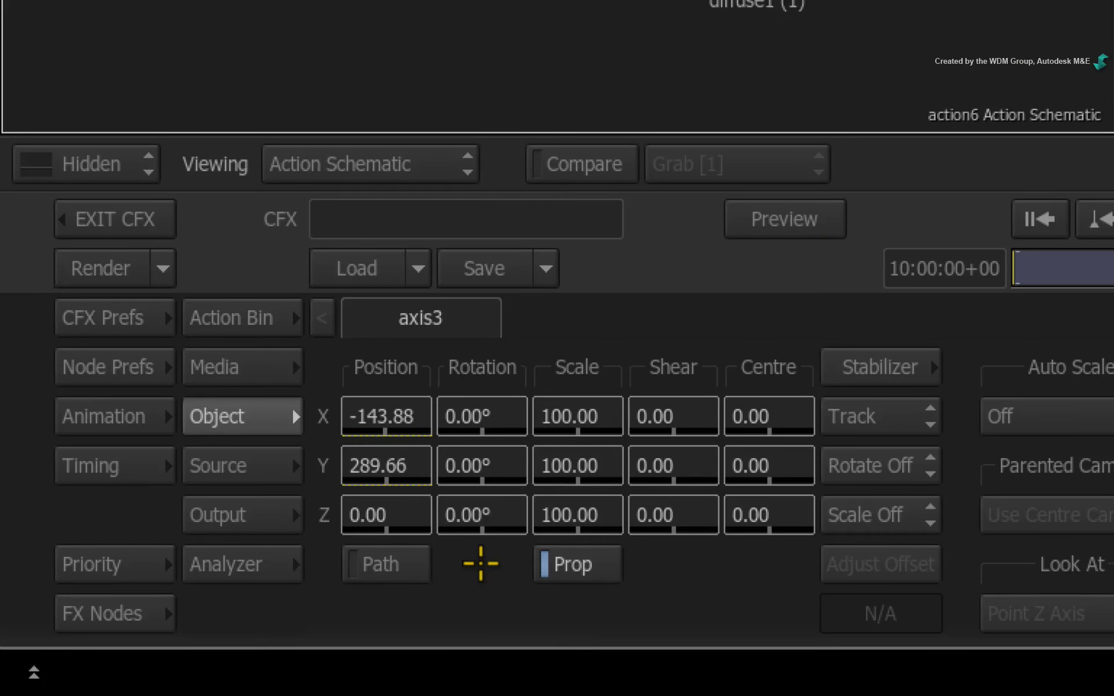
- Show axis3's linked position channels expanded in the animation editor and select position x
{"action": "left_click", "coordinate": [139, 421]}
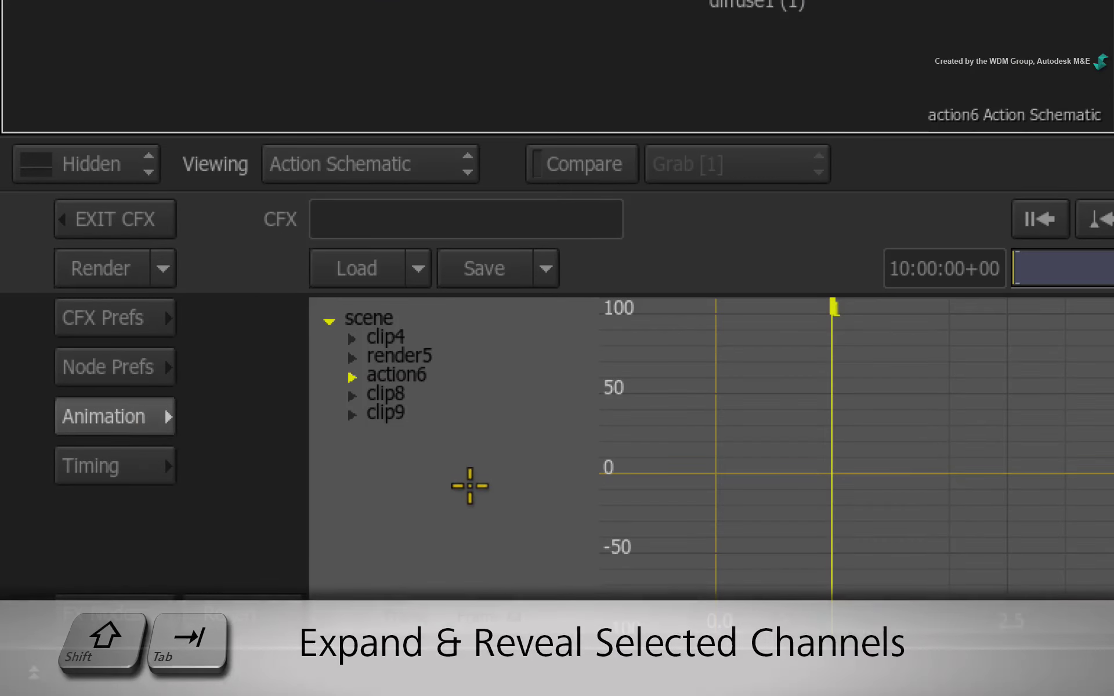
{"action": "key", "text": "shift+Tab"}
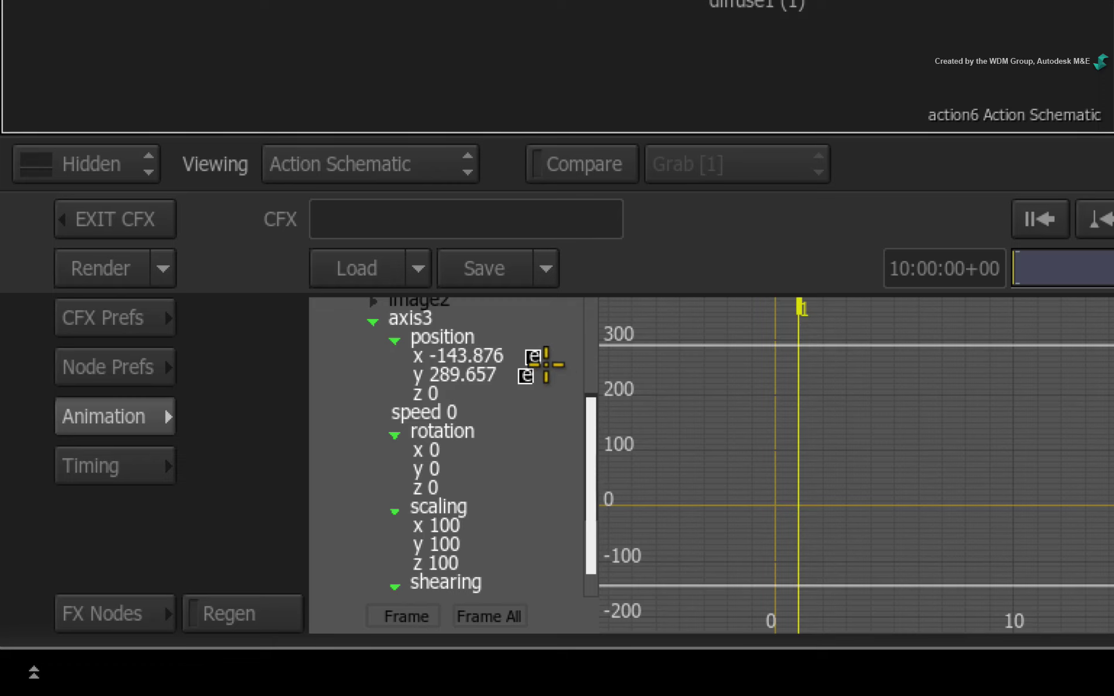
{"action": "left_click", "coordinate": [416, 352]}
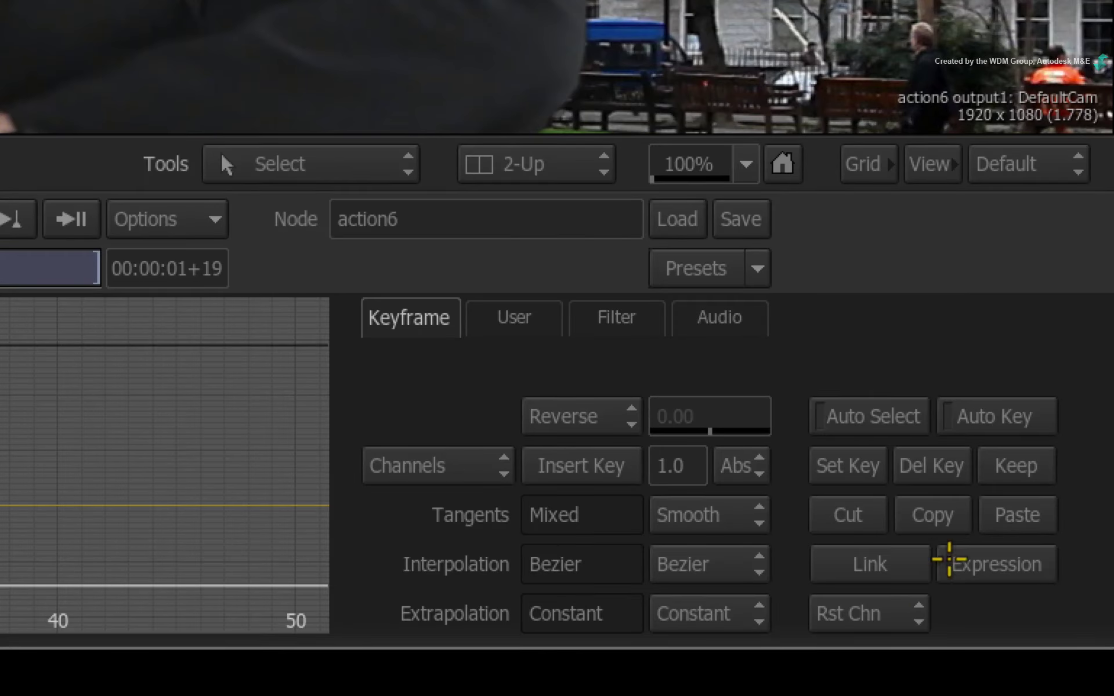
- Change axis3's X expression to -(axis2.position.x), so it reads 143.876
{"action": "key", "text": "shift+bracketright"}
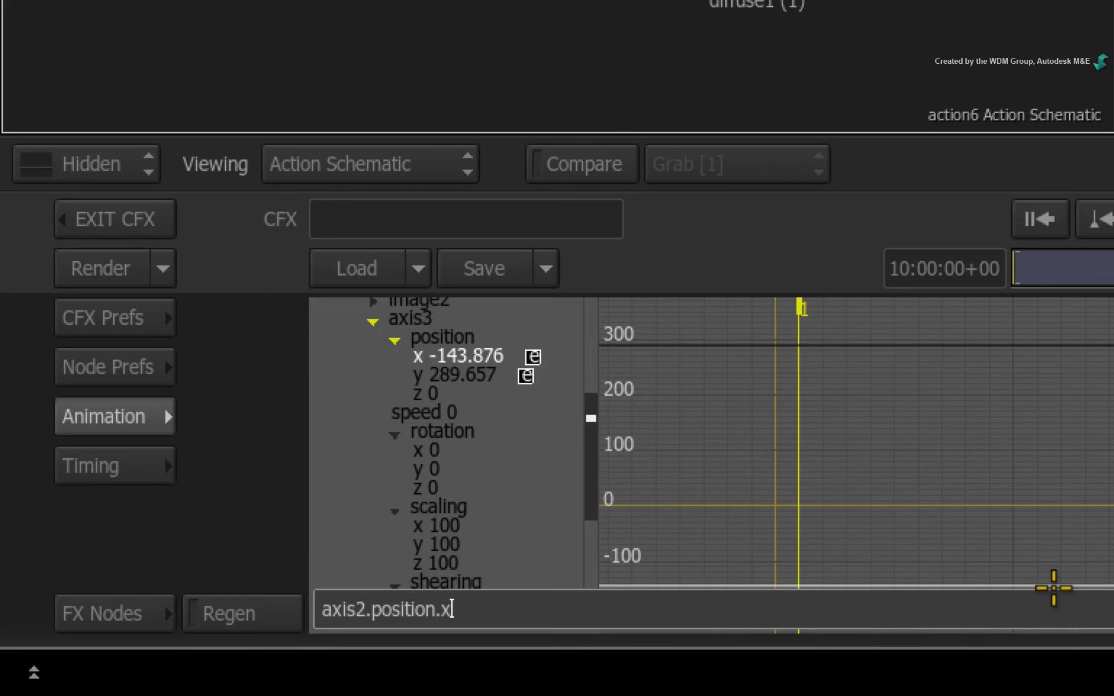
{"action": "type", "text": ")"}
{"action": "left_click", "coordinate": [323, 609]}
{"action": "type", "text": "("}
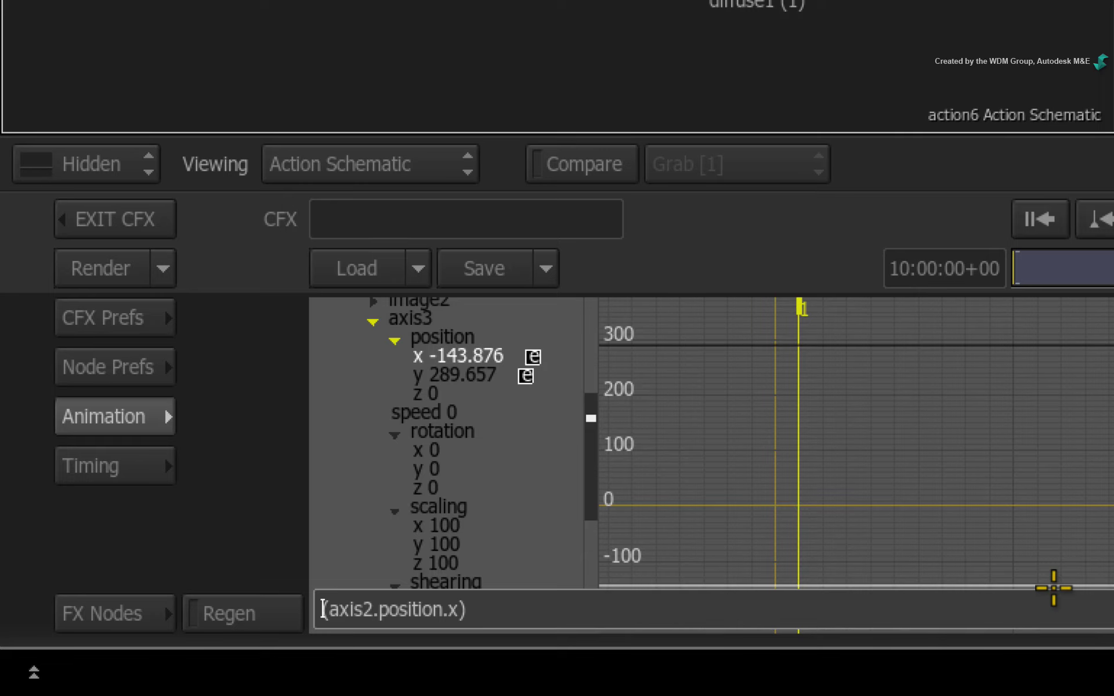
{"action": "left_click", "coordinate": [323, 609]}
{"action": "type", "text": "-"}
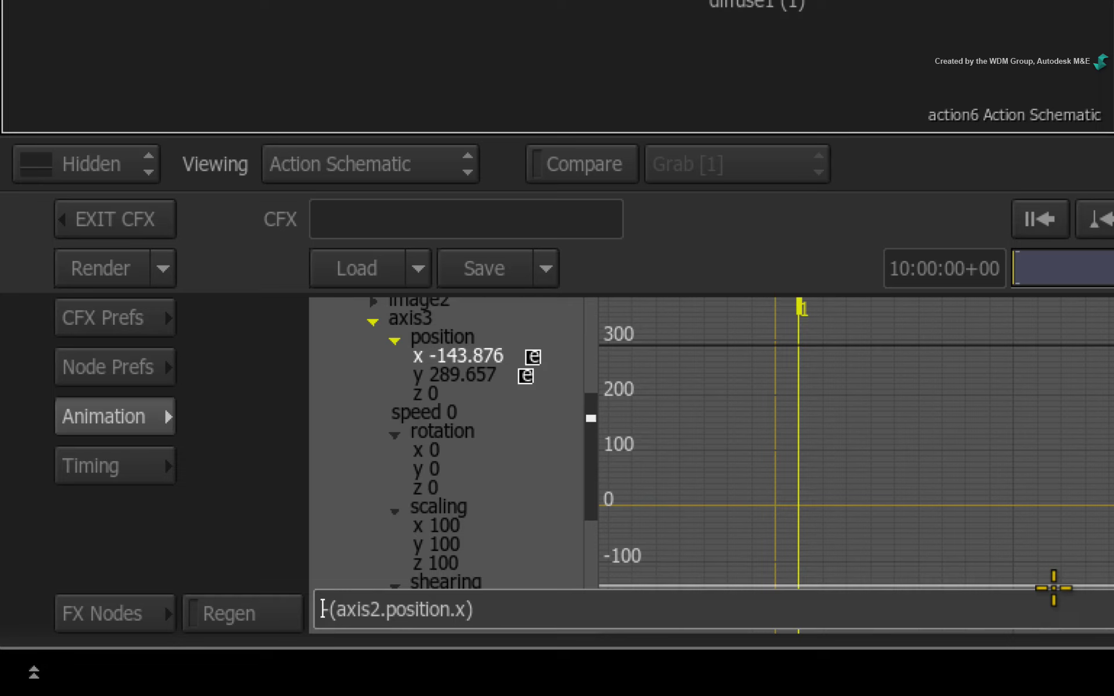
{"action": "key", "text": "Return"}
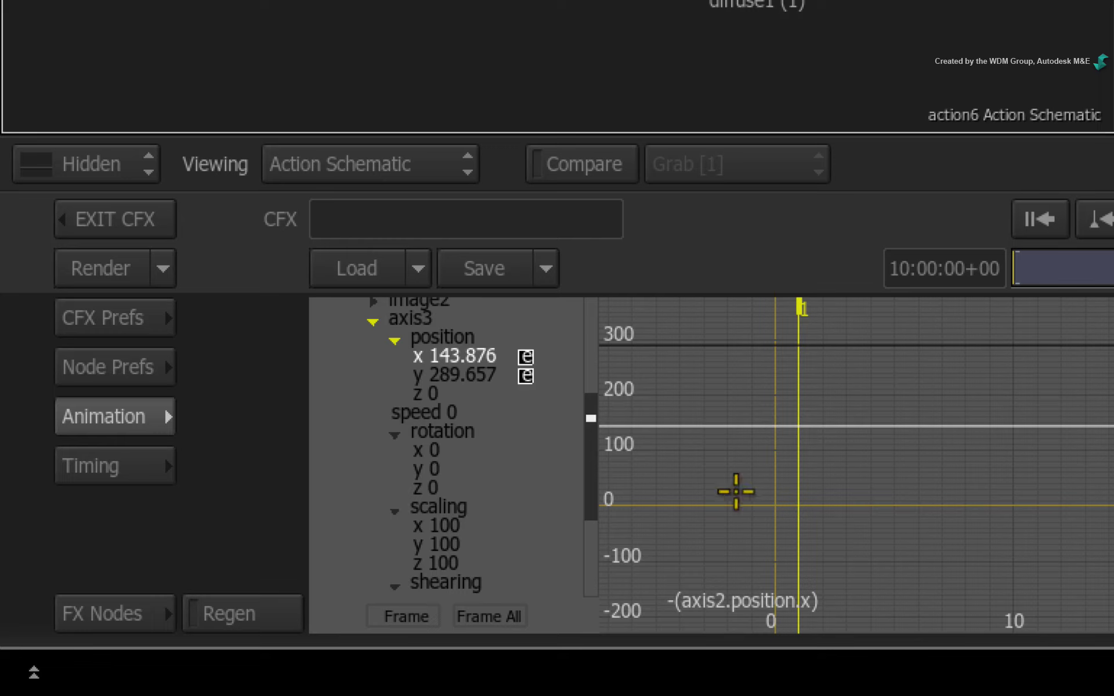
{"action": "left_click", "coordinate": [413, 374]}
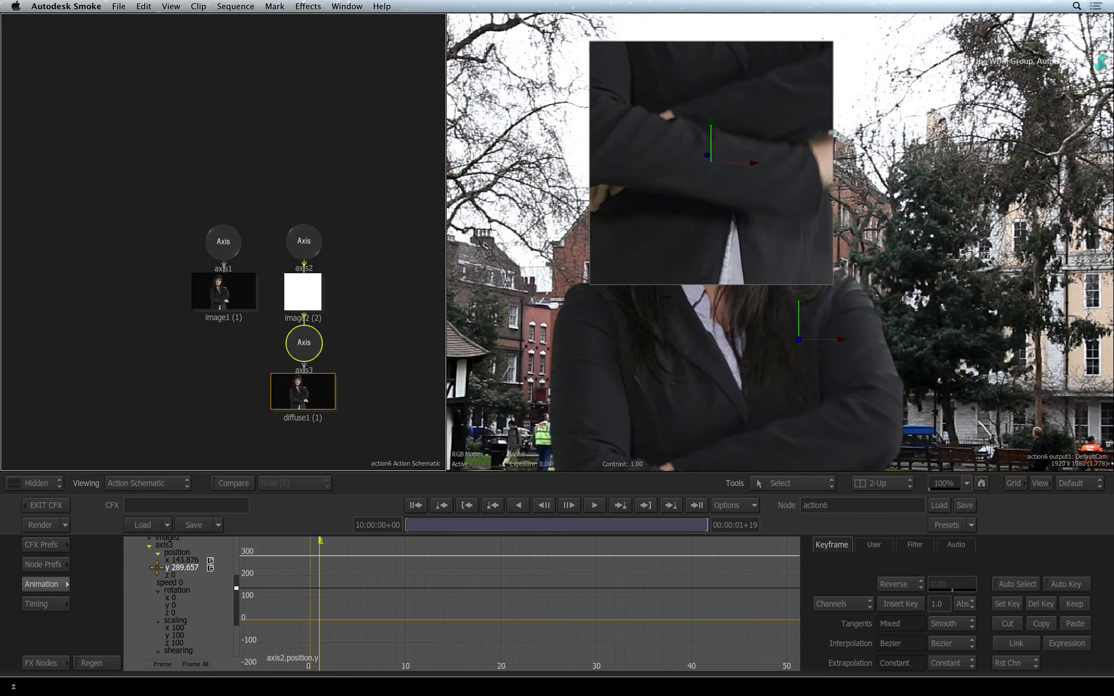
- Set axis3's Y expression to -(axis2.position.y), reading -289.66, then return to Object settings
{"action": "left_click", "coordinate": [1063, 644]}
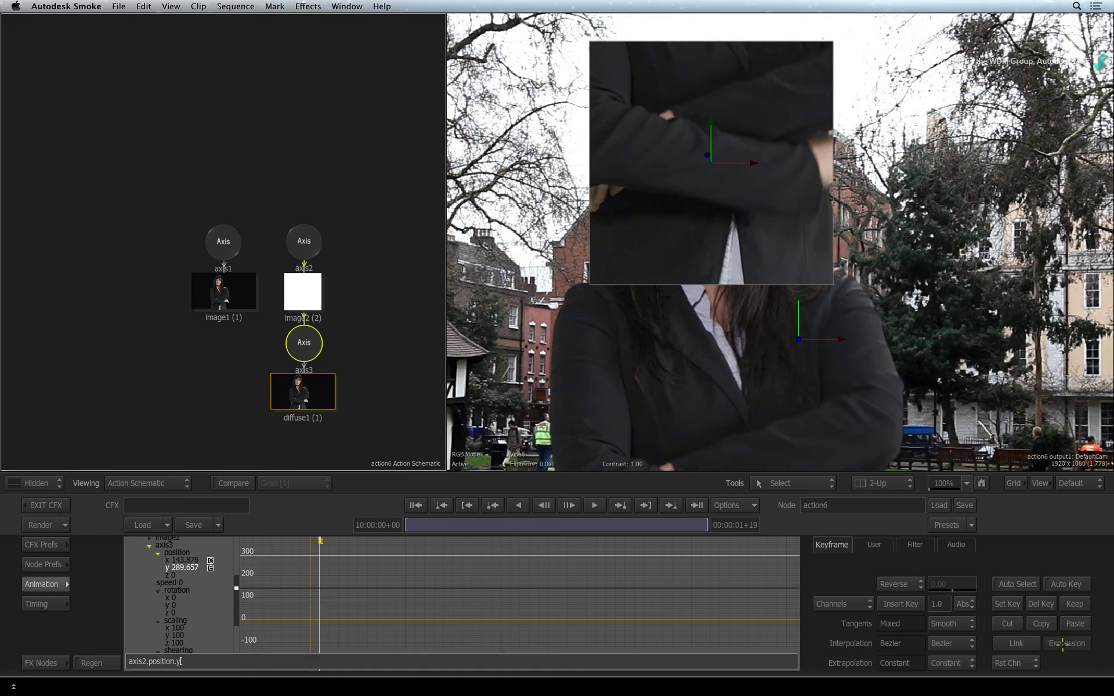
{"action": "type", "text": ")"}
{"action": "key", "text": "Home"}
{"action": "type", "text": "(1"}
{"action": "key", "text": "BackSpace"}
{"action": "type", "text": "-"}
{"action": "key", "text": "Return"}
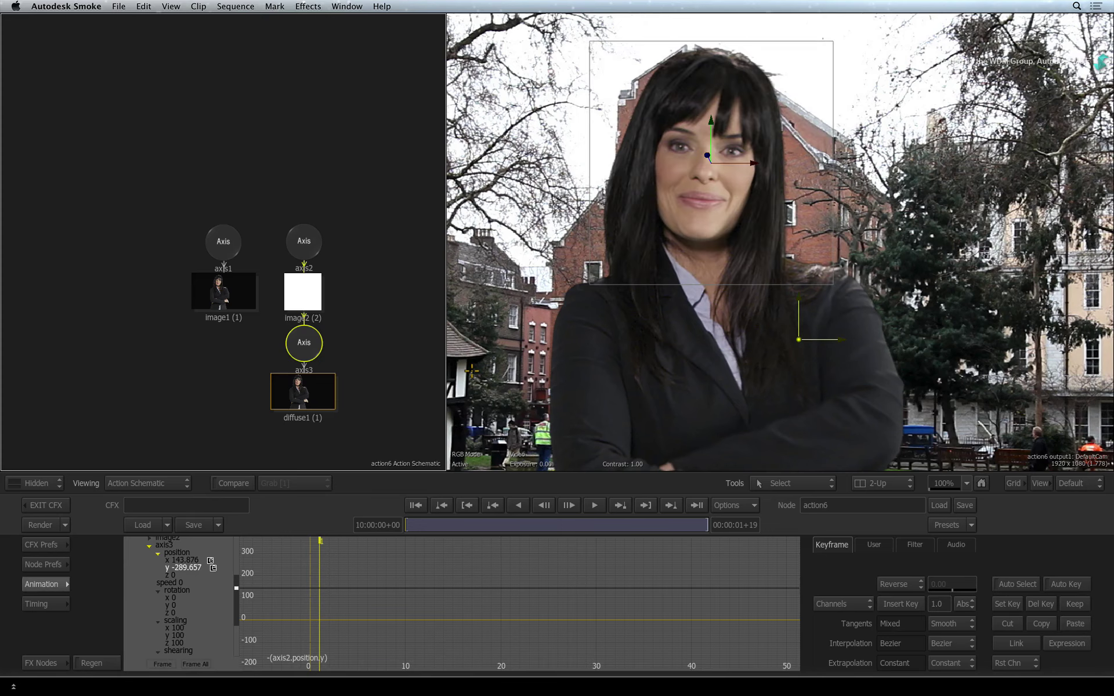
{"action": "left_click", "coordinate": [60, 584]}
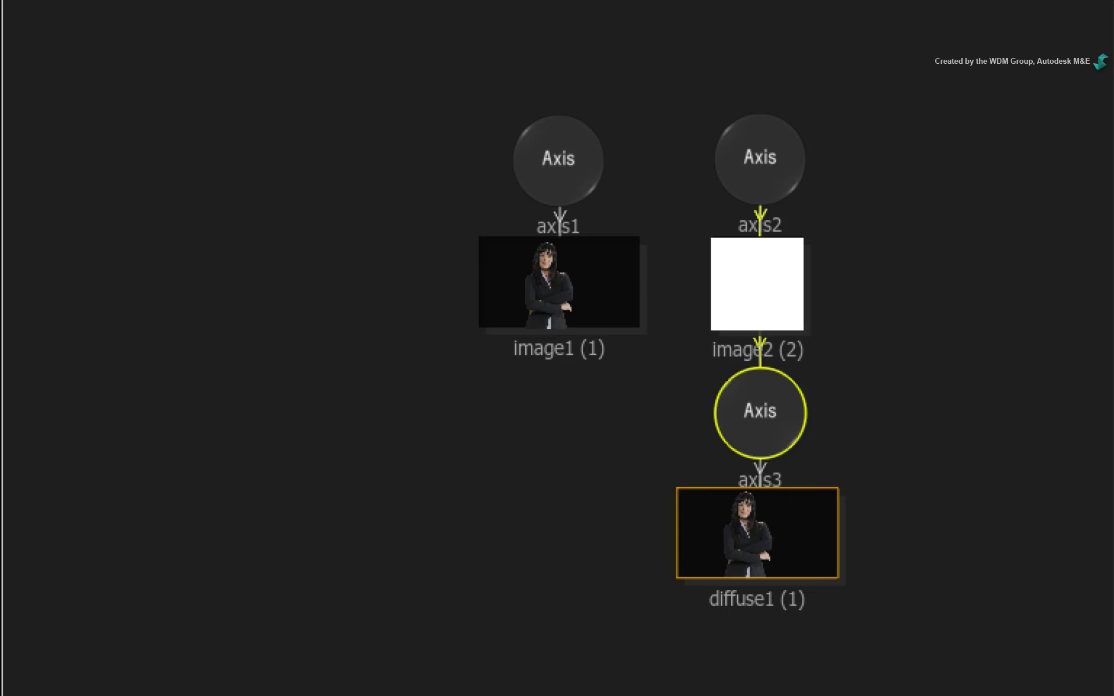
- Move axis2 to -154.36, 294.42 and verify axis3 counters at 154.36, -294.42
{"action": "left_click", "coordinate": [760, 159]}
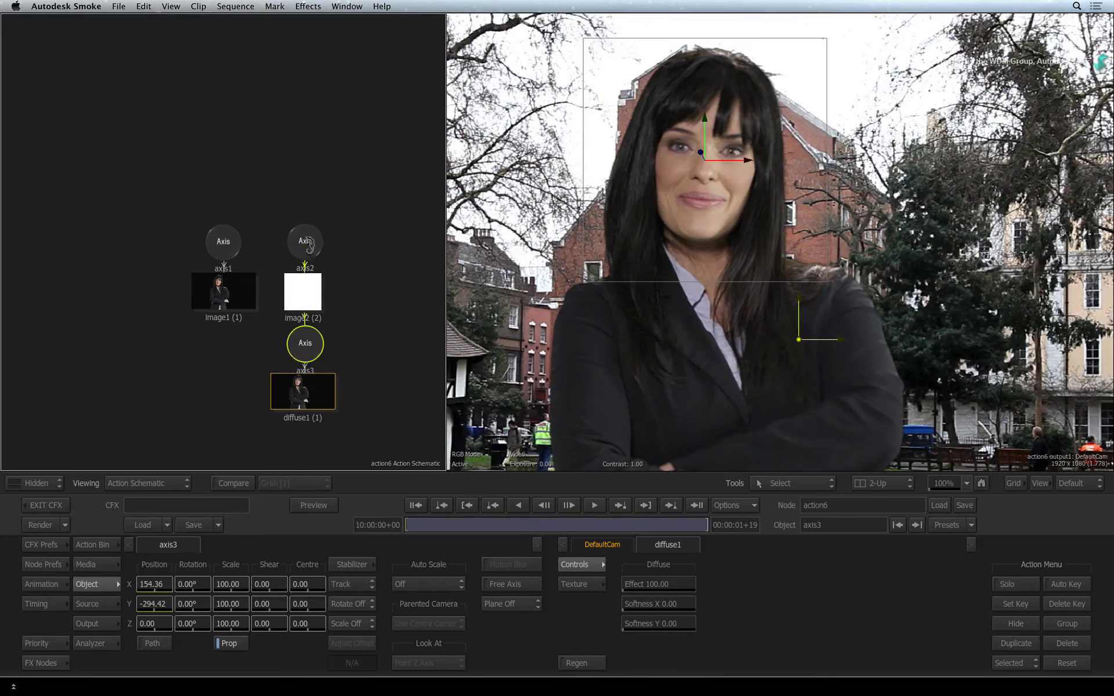
{"action": "left_click", "coordinate": [305, 343]}
{"action": "left_click", "coordinate": [315, 246]}
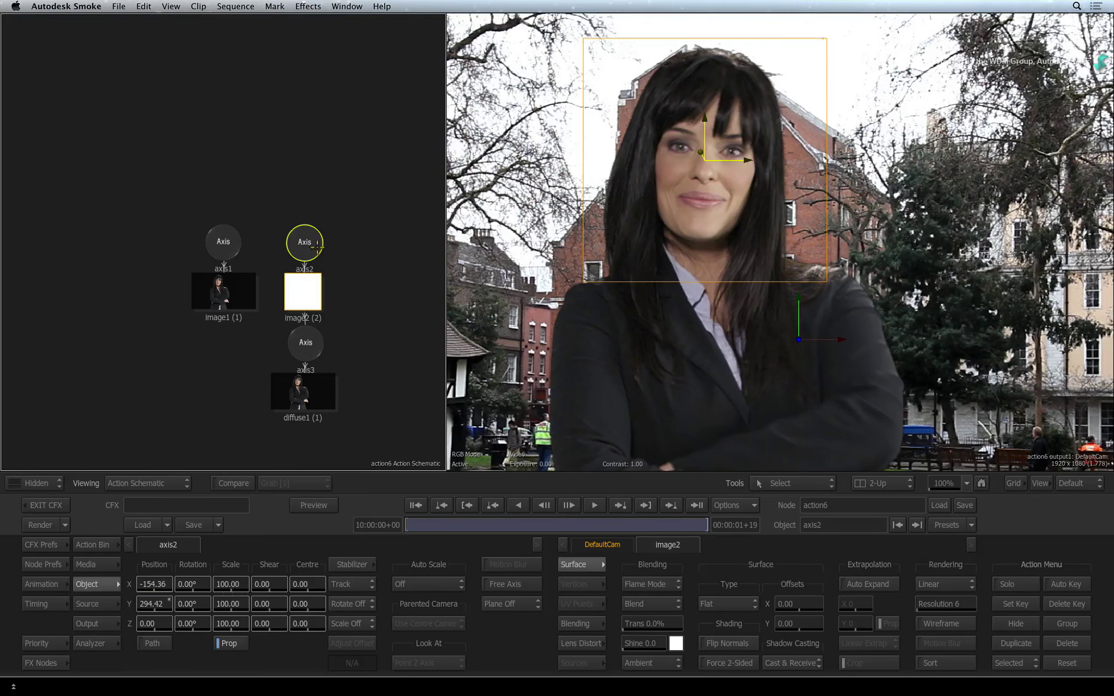